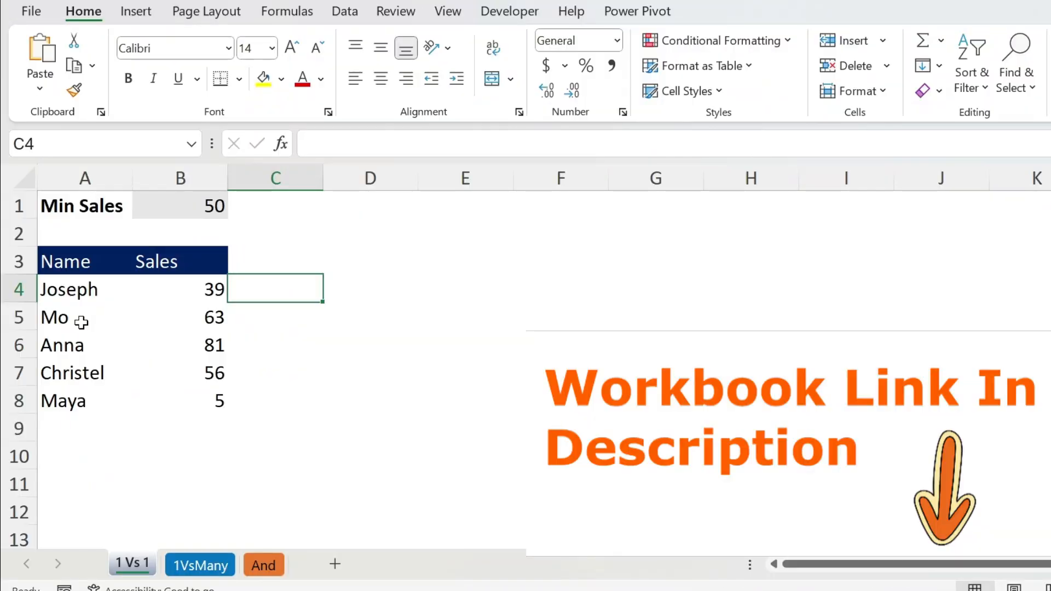
- Try filling the name cells A5:A7 with yellow, and undo the fill
{"action": "left_click_drag", "start_coordinate": [77, 318], "coordinate": [80, 373]}
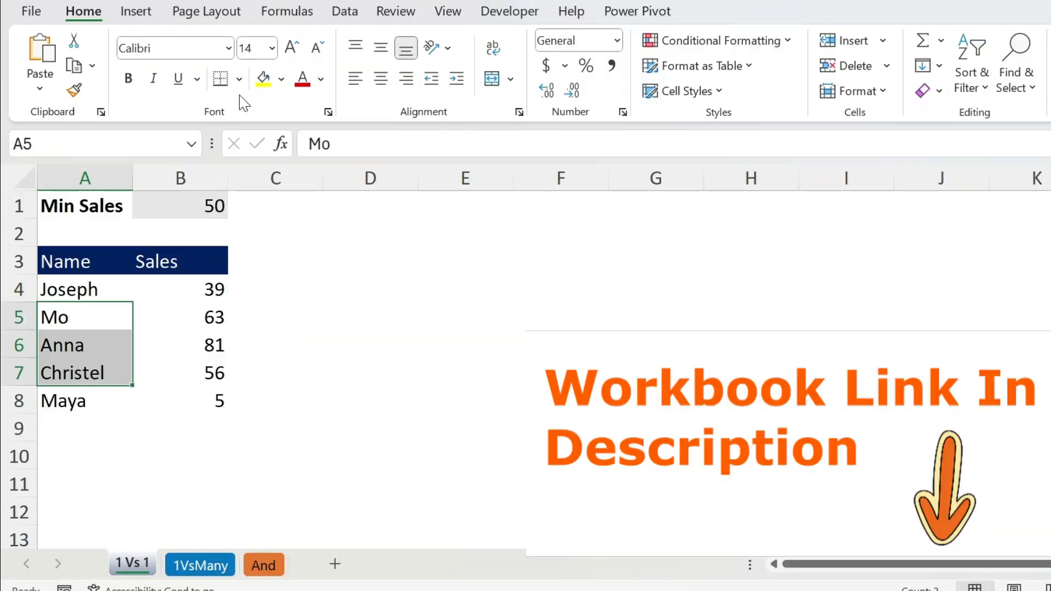
{"action": "left_click", "coordinate": [264, 78]}
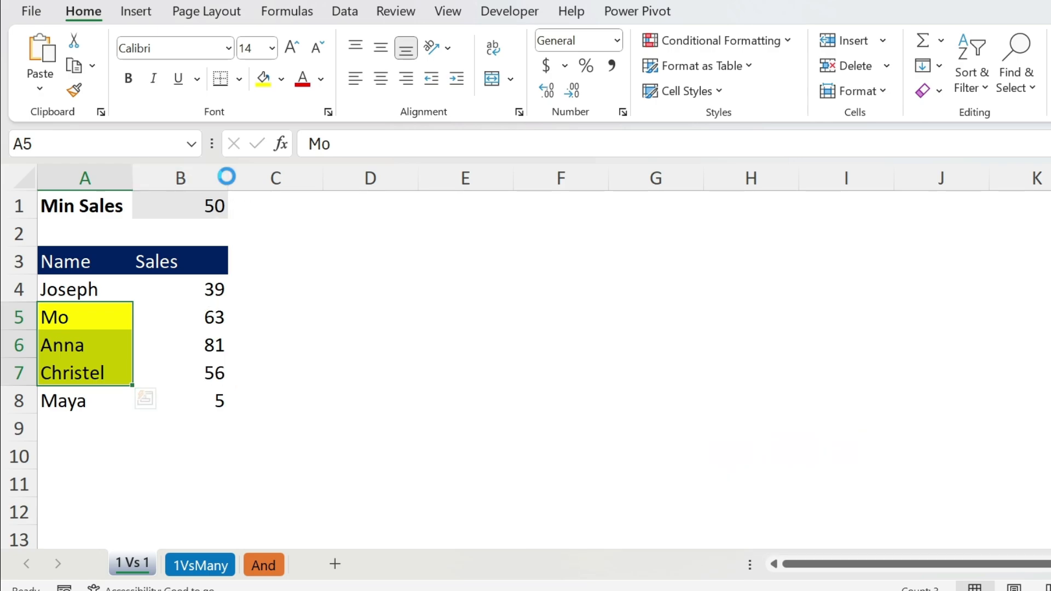
{"action": "key", "text": "ctrl+z"}
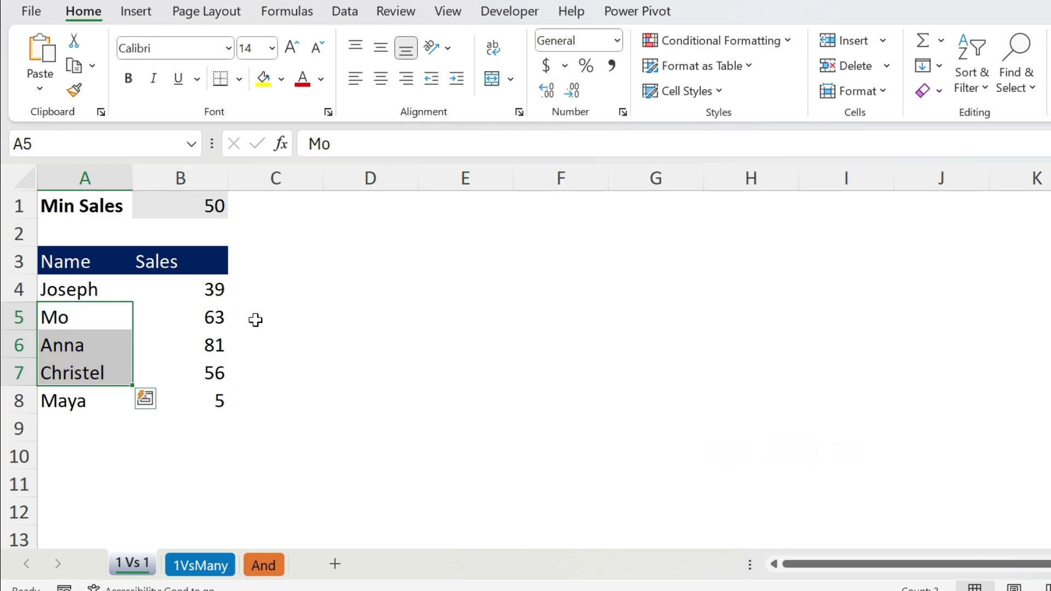
{"action": "left_click", "coordinate": [268, 294]}
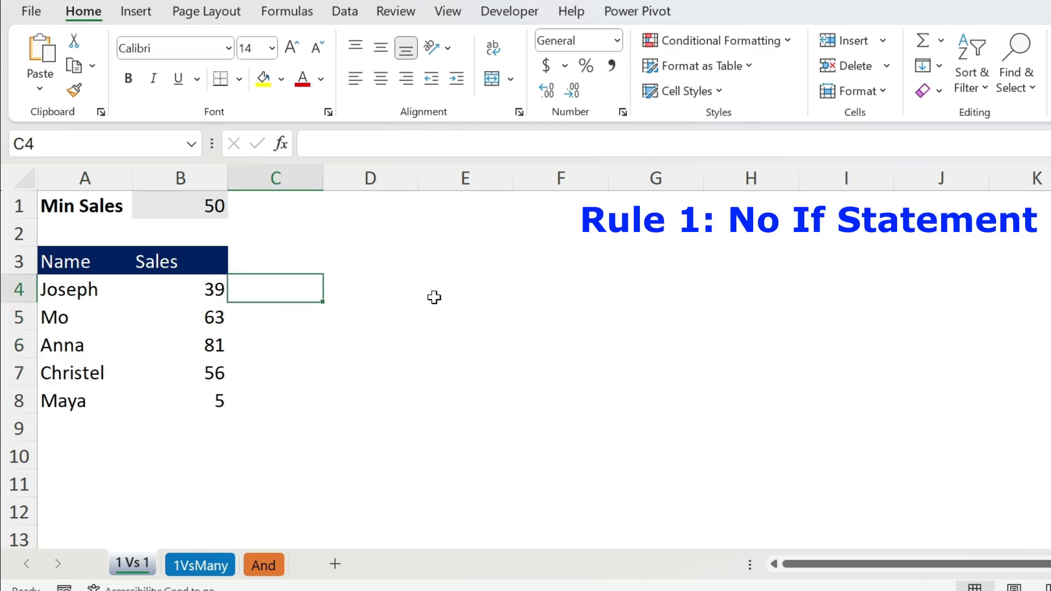
{"action": "type", "text": "=if("}
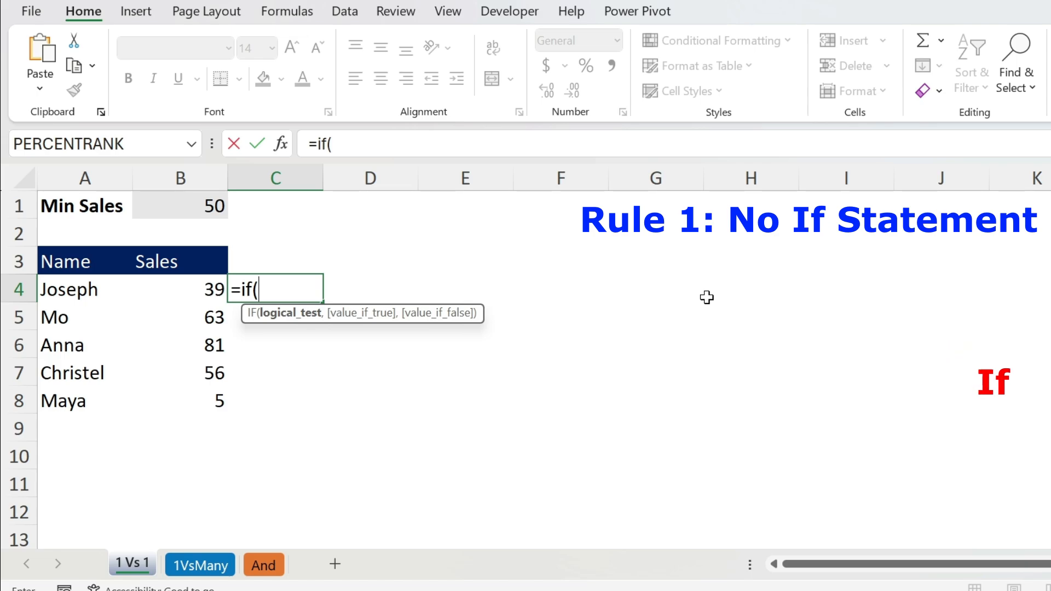
{"action": "key", "text": "Escape"}
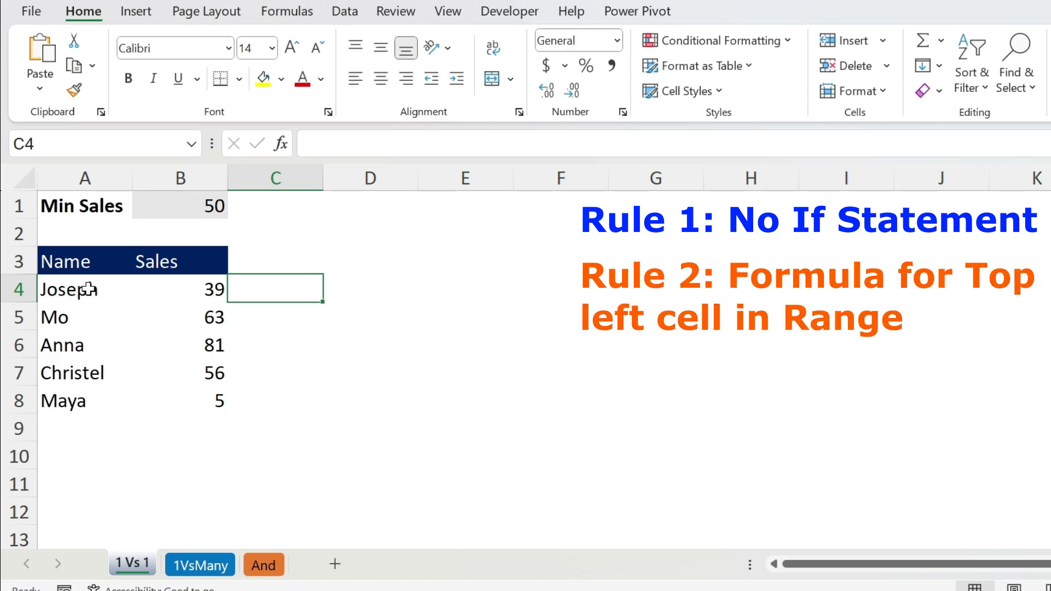
- Enter the formula =B4>B1 in cell C4 to test the first sales value against the minimum
{"action": "left_click_drag", "start_coordinate": [84, 290], "coordinate": [71, 402]}
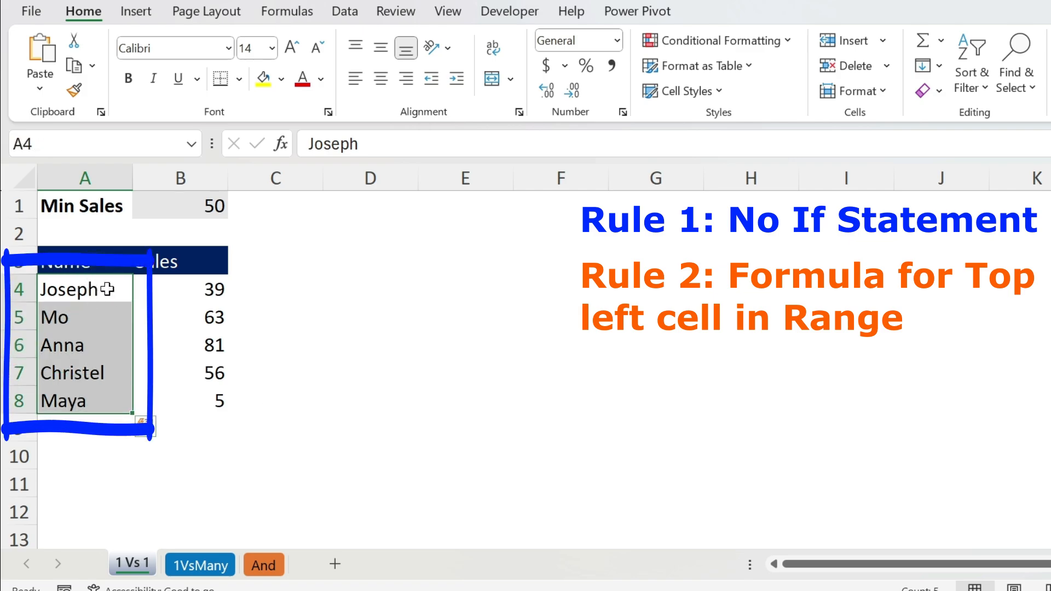
{"action": "left_click", "coordinate": [286, 287]}
{"action": "type", "text": "="}
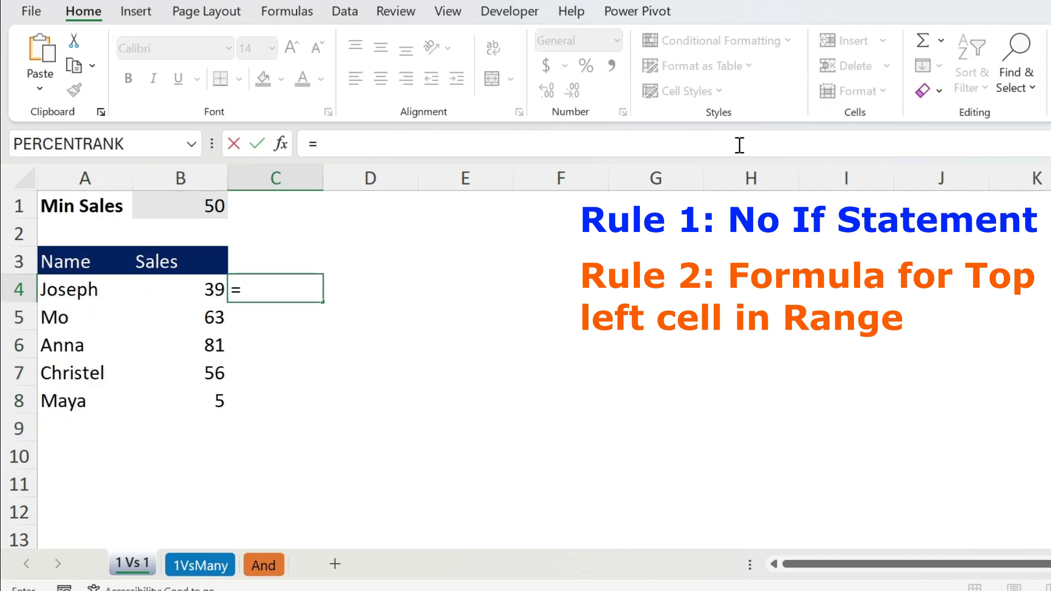
{"action": "left_click", "coordinate": [167, 285]}
{"action": "type", "text": ">"}
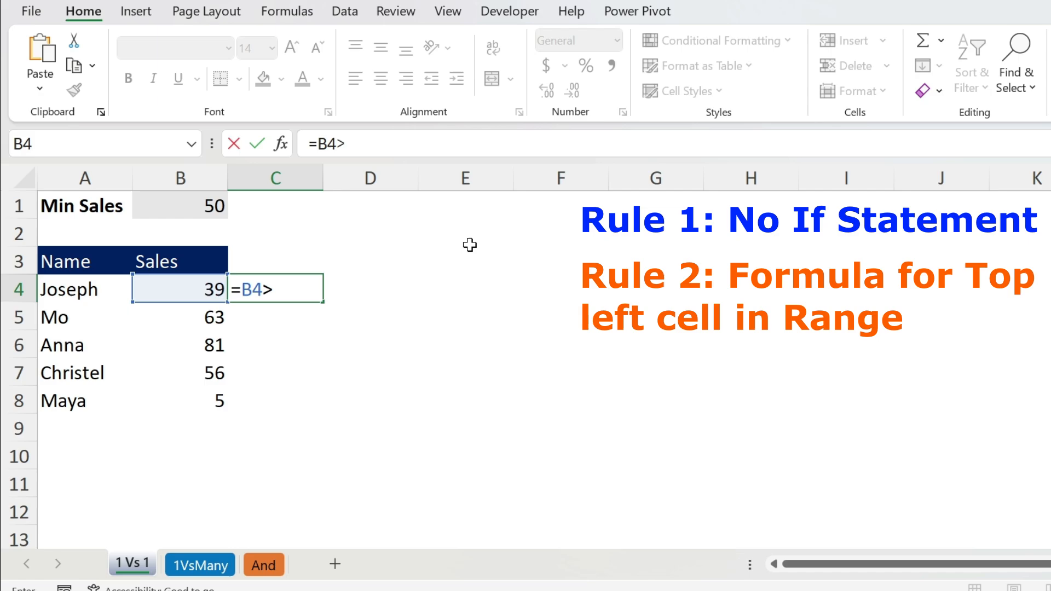
{"action": "left_click", "coordinate": [197, 207]}
{"action": "key", "text": "Return"}
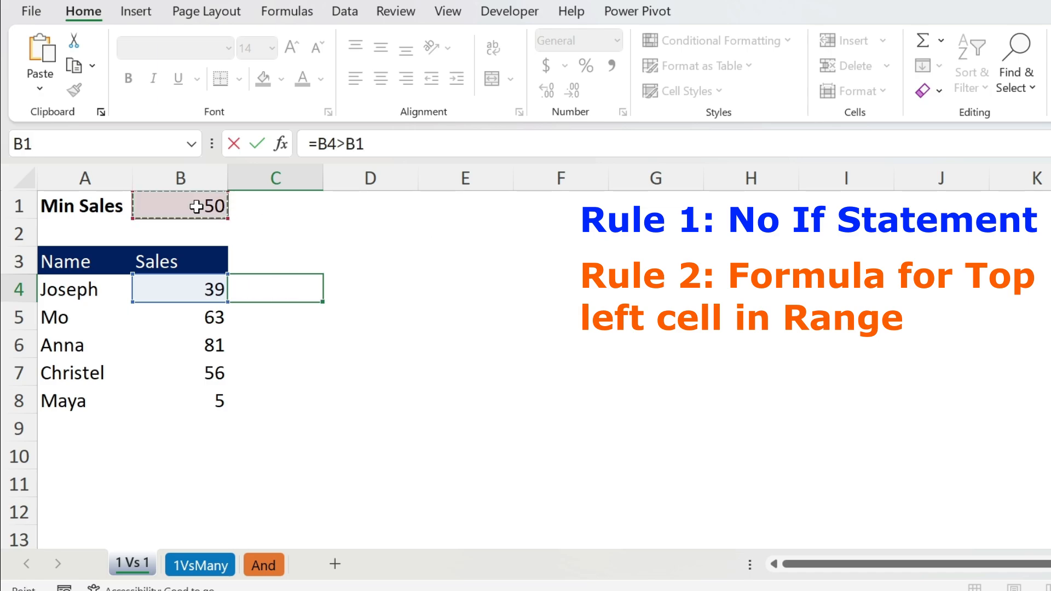
{"action": "left_click", "coordinate": [273, 293]}
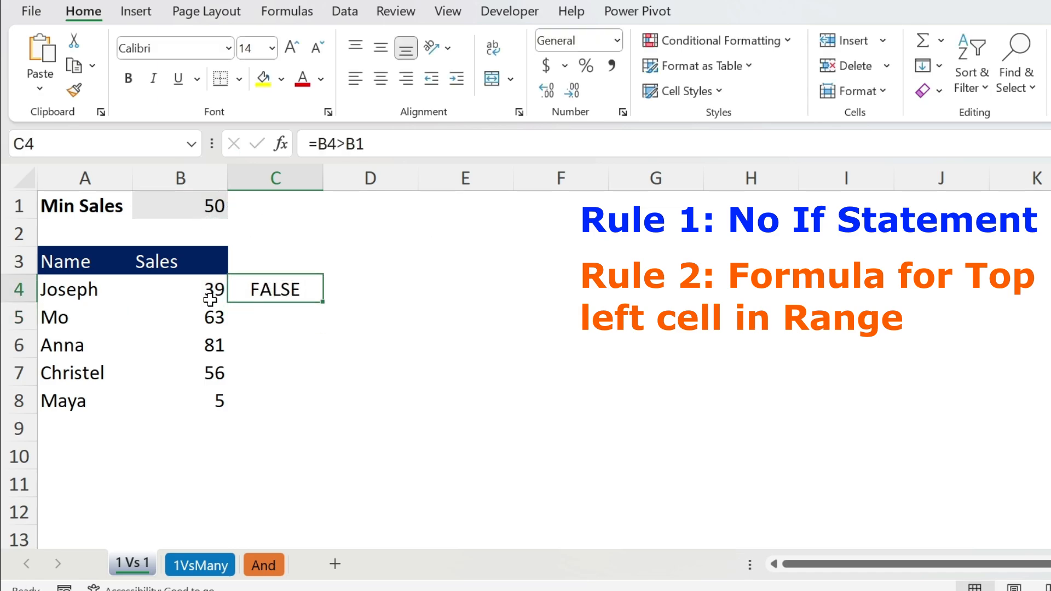
- Copy the test formula from C4 down through C8
{"action": "left_click", "coordinate": [77, 290]}
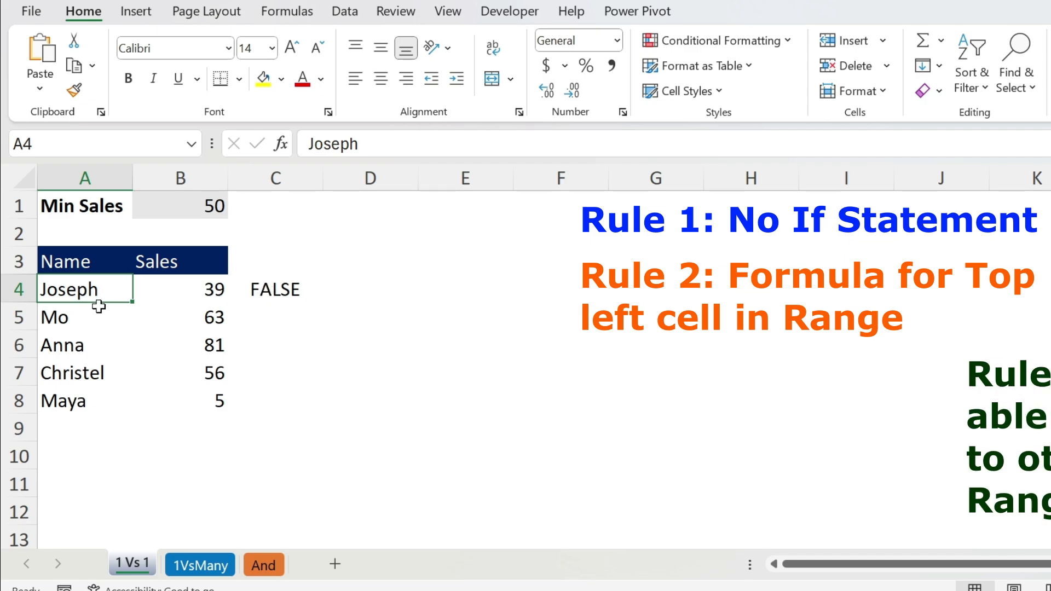
{"action": "left_click_drag", "start_coordinate": [91, 291], "coordinate": [77, 402]}
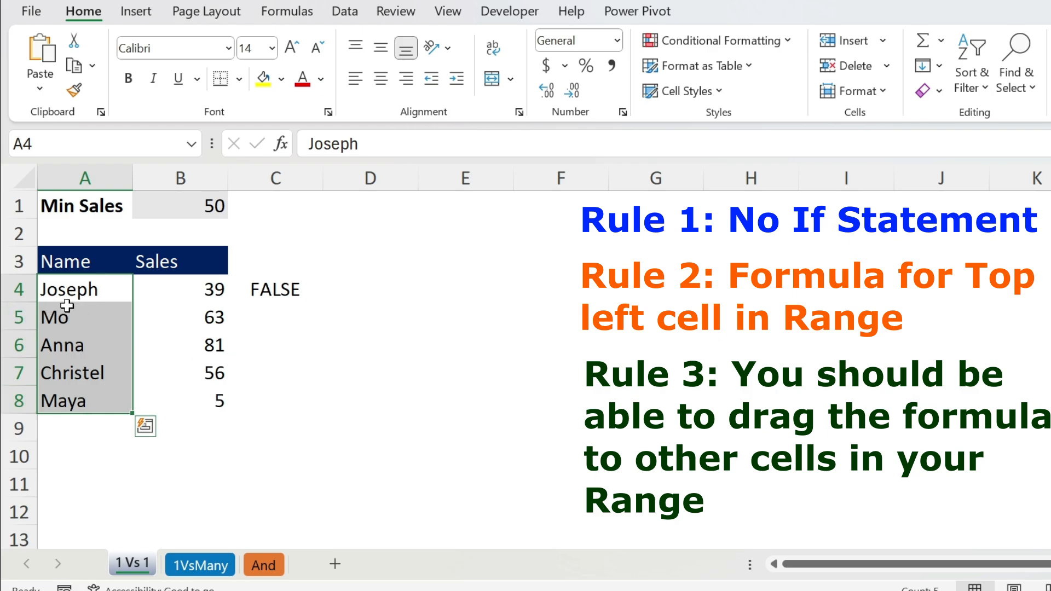
{"action": "left_click", "coordinate": [283, 289]}
{"action": "left_click_drag", "start_coordinate": [323, 302], "coordinate": [303, 406]}
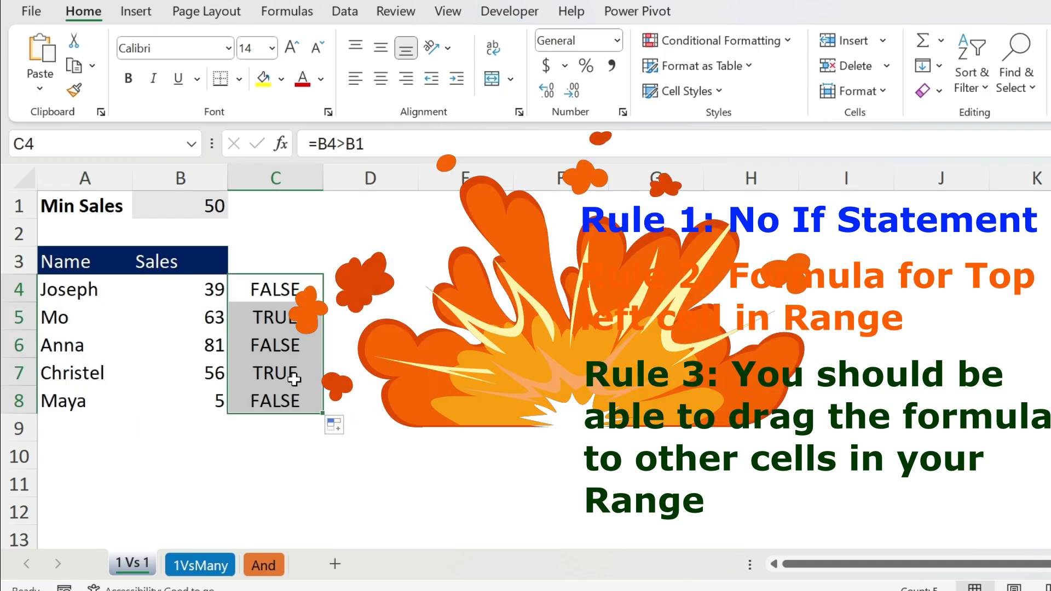
- Examine the copied formula in C6 to see which cells it compares with the minimum sales in B1
{"action": "left_click", "coordinate": [295, 376]}
{"action": "left_click", "coordinate": [279, 343]}
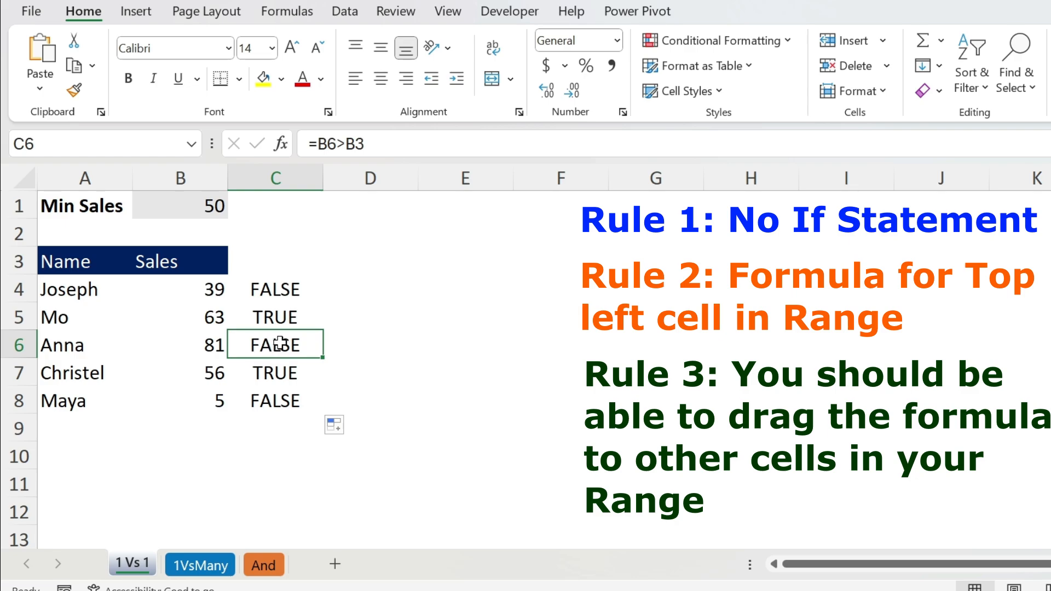
{"action": "left_click", "coordinate": [203, 344]}
{"action": "left_click", "coordinate": [204, 218]}
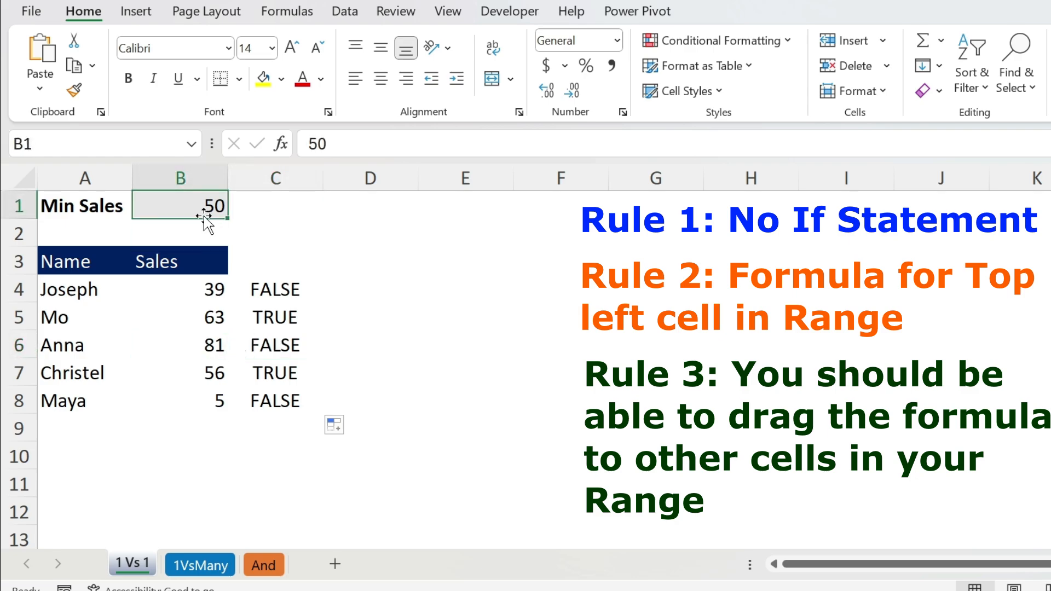
{"action": "left_click", "coordinate": [260, 345]}
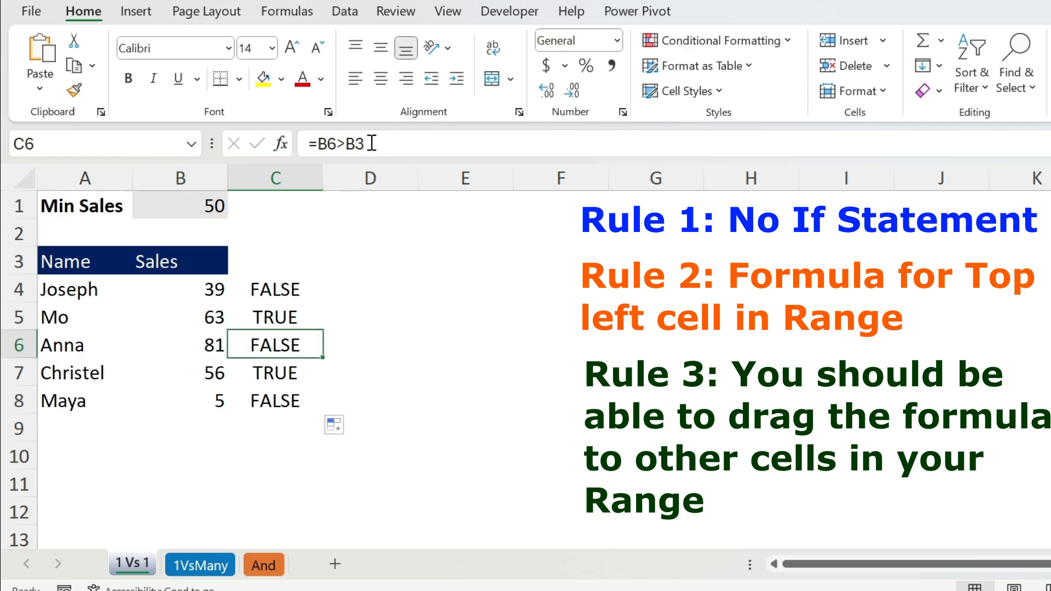
{"action": "left_click", "coordinate": [372, 144]}
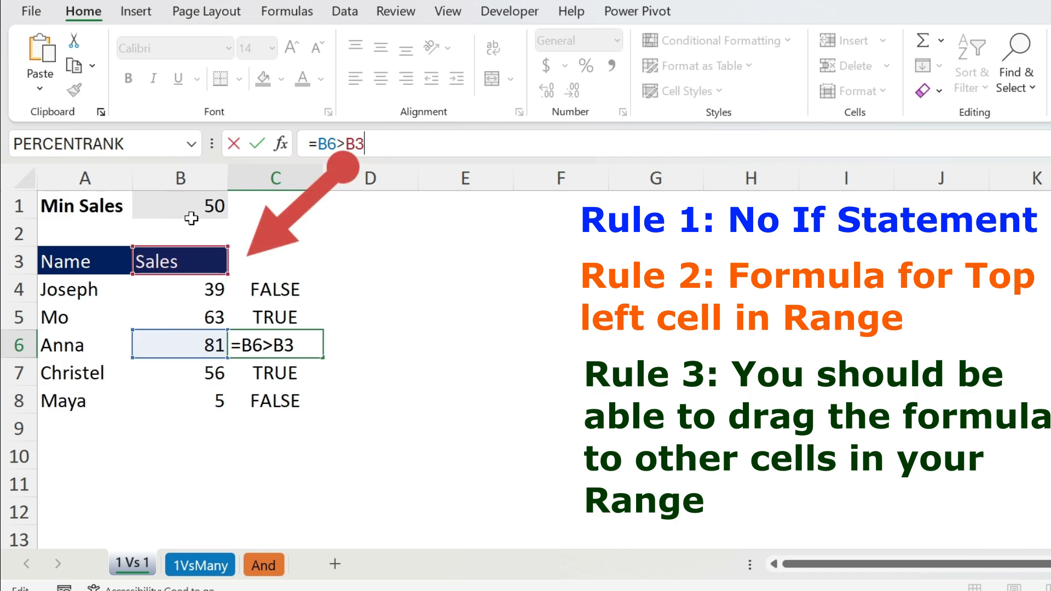
- Make the B1 reference in C4 absolute so the formula reads =B4>$B$1, and fill it down to C8
{"action": "left_click", "coordinate": [289, 284]}
{"action": "left_click", "coordinate": [365, 144]}
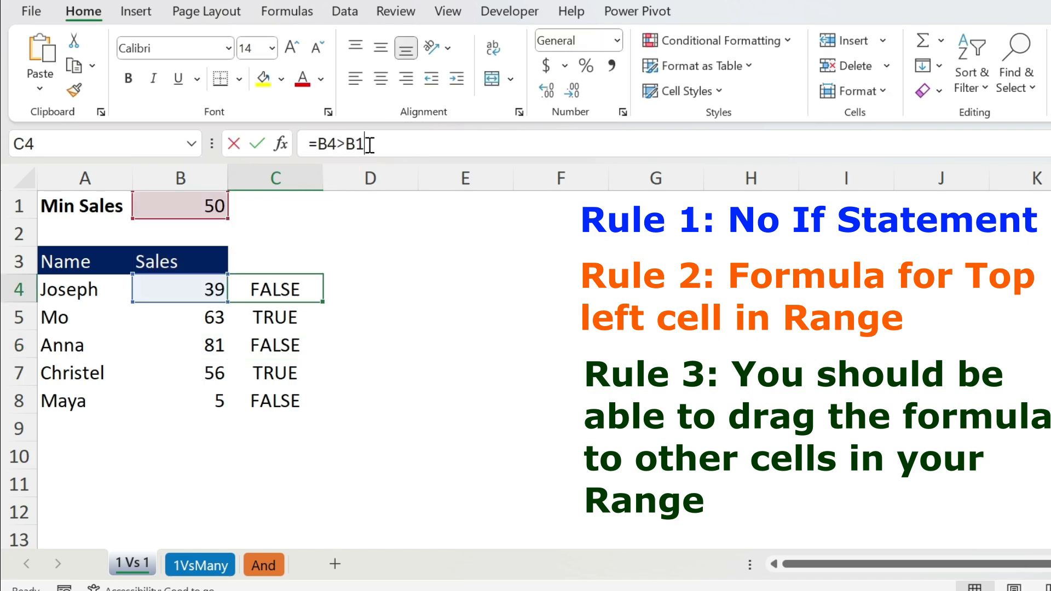
{"action": "key", "text": "F4"}
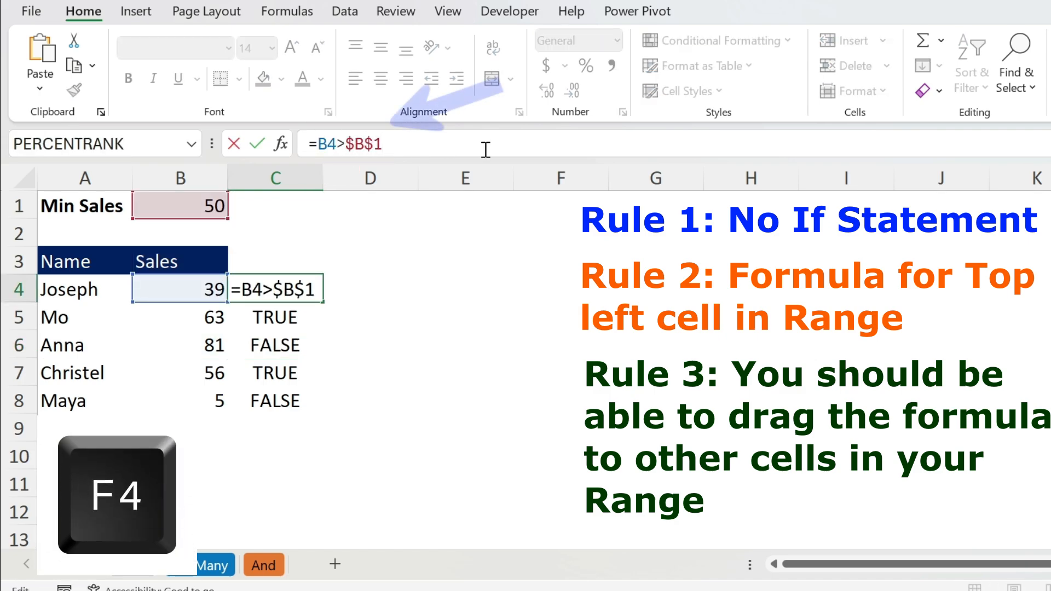
{"action": "key", "text": "Return"}
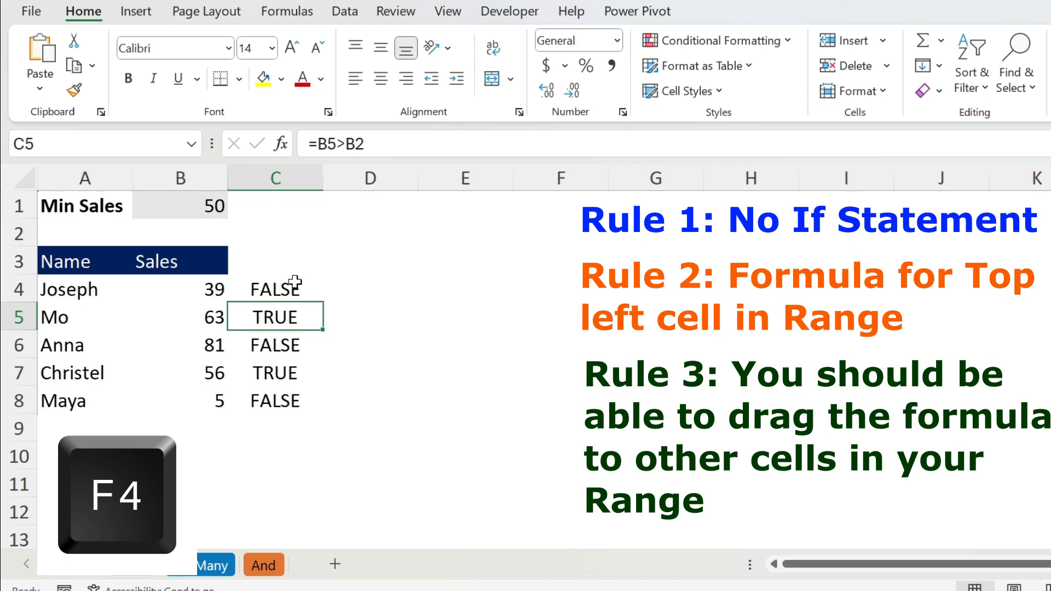
{"action": "key", "text": "Up"}
{"action": "double_click", "coordinate": [326, 300]}
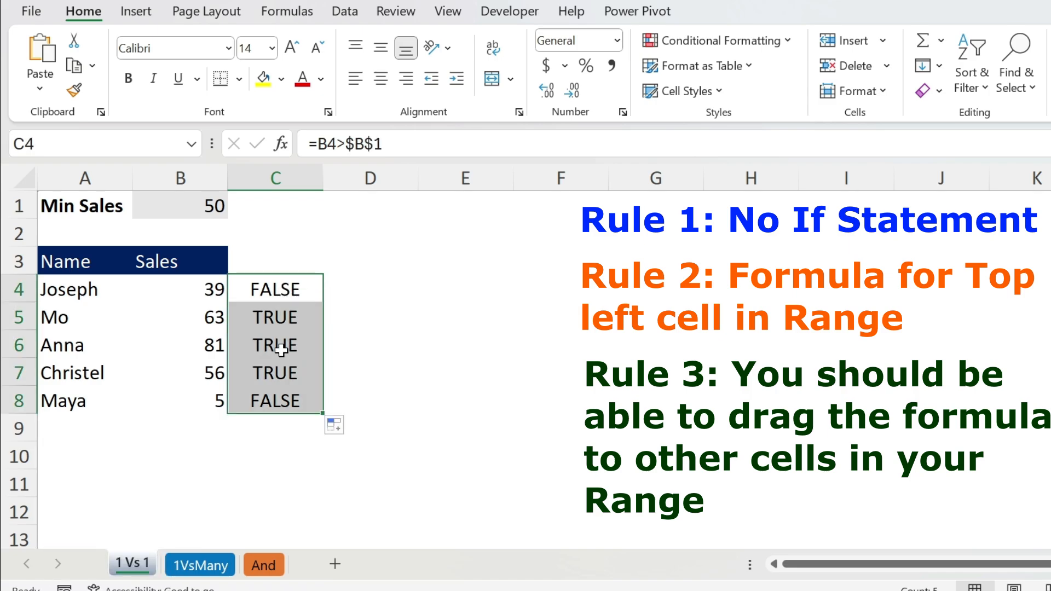
{"action": "left_click", "coordinate": [277, 345]}
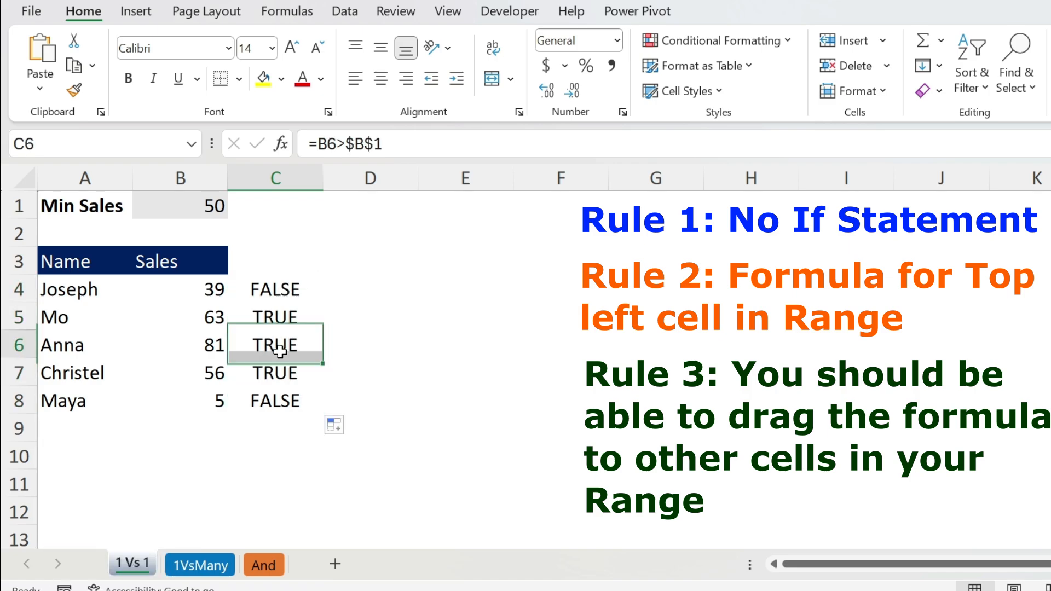
- Copy the formula text =B4>$B$1 from cell C4 without changing the cell
{"action": "left_click", "coordinate": [260, 281]}
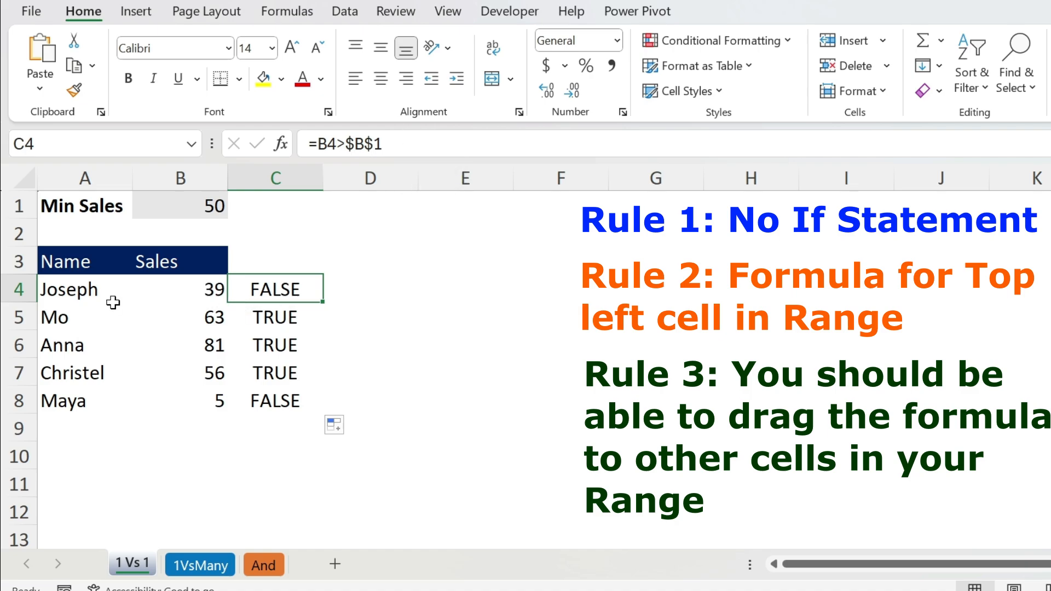
{"action": "triple_click", "coordinate": [418, 141]}
{"action": "key", "text": "ctrl+c"}
{"action": "key", "text": "Escape"}
- Start a new formula-based conditional formatting rule for A4:A8, using =B4>$B$1 as its condition
{"action": "left_click_drag", "start_coordinate": [71, 277], "coordinate": [76, 399]}
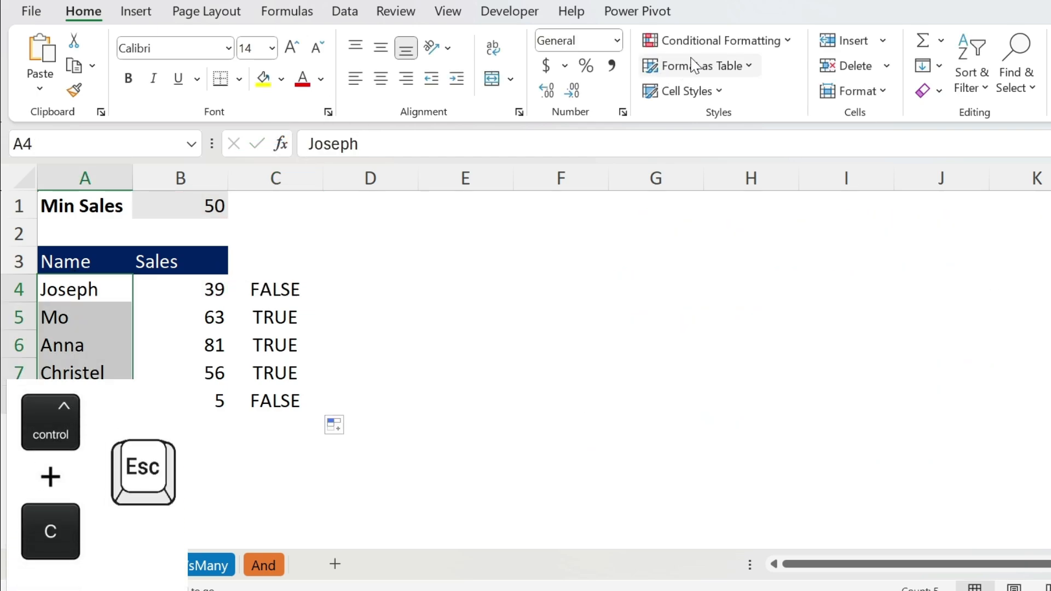
{"action": "left_click", "coordinate": [706, 41]}
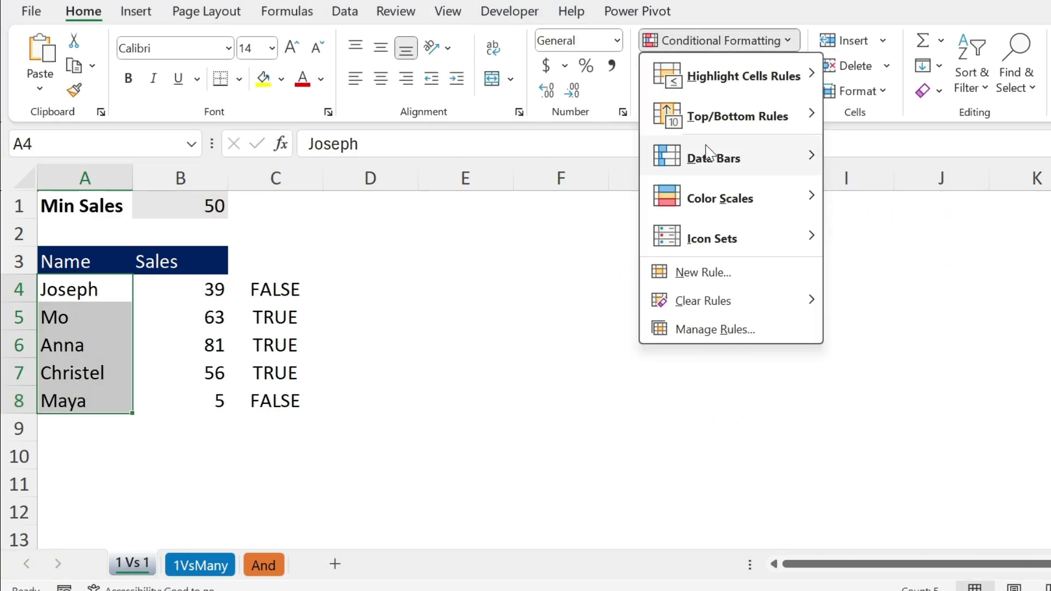
{"action": "left_click", "coordinate": [701, 272]}
{"action": "left_click", "coordinate": [529, 136]}
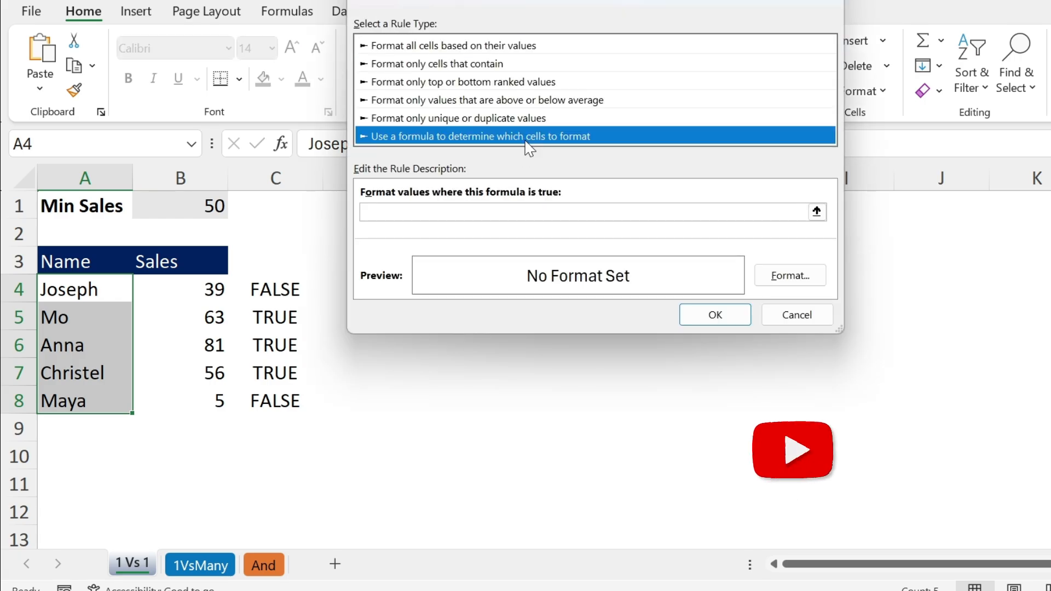
{"action": "left_click", "coordinate": [498, 212]}
{"action": "type", "text": "=B4>$B$1"}
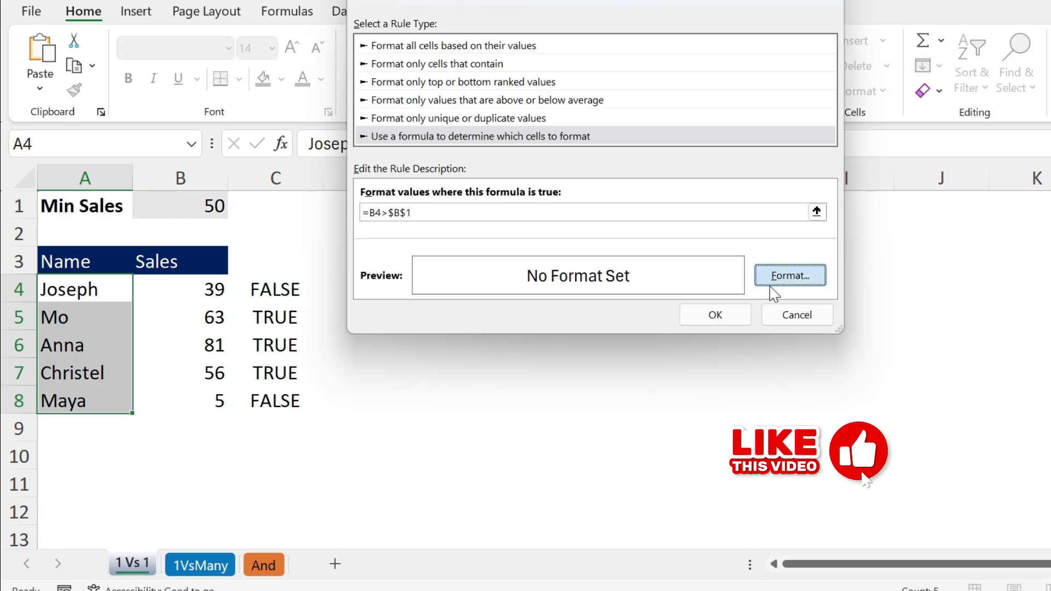
- Give the rule a light gold background fill and apply it to the names
{"action": "left_click", "coordinate": [778, 281]}
{"action": "left_click", "coordinate": [502, 107]}
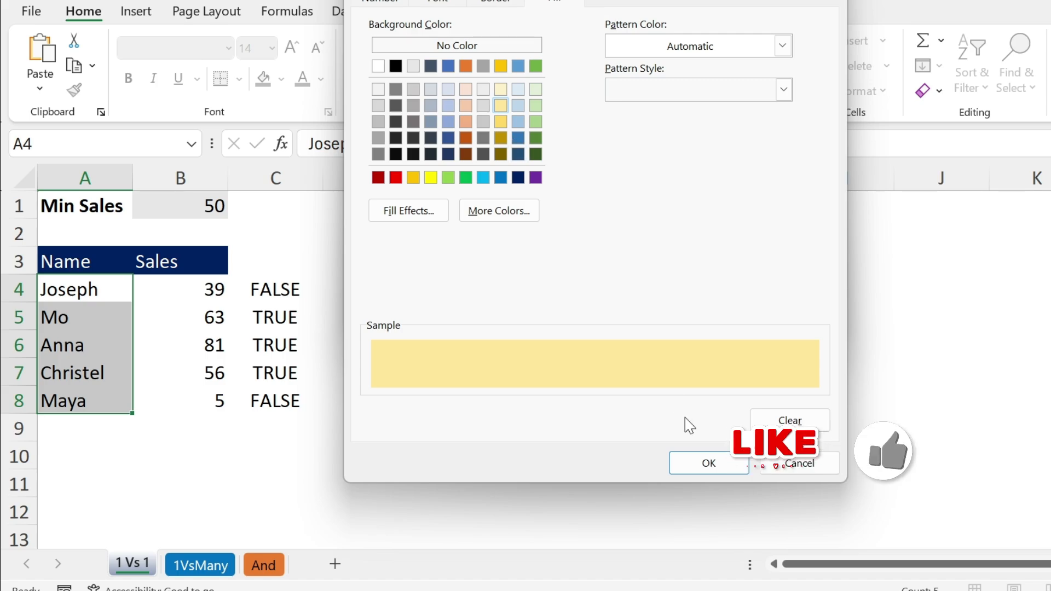
{"action": "left_click", "coordinate": [709, 463]}
{"action": "left_click", "coordinate": [708, 325]}
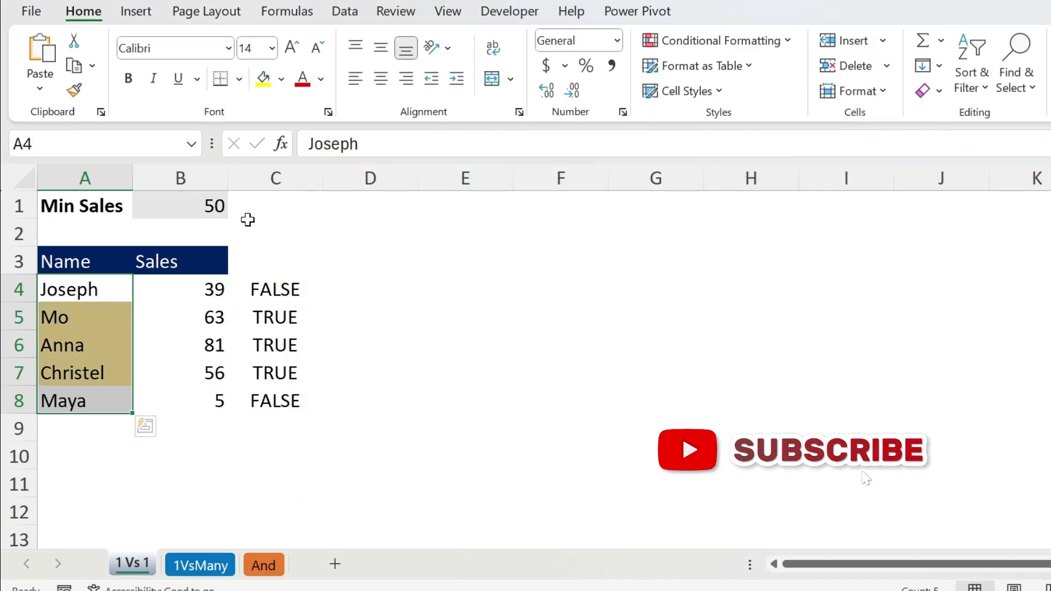
- Test the rule by setting the minimum sales in B1 to 80, and undo the change
{"action": "left_click", "coordinate": [214, 207]}
{"action": "type", "text": "80"}
{"action": "key", "text": "Return"}
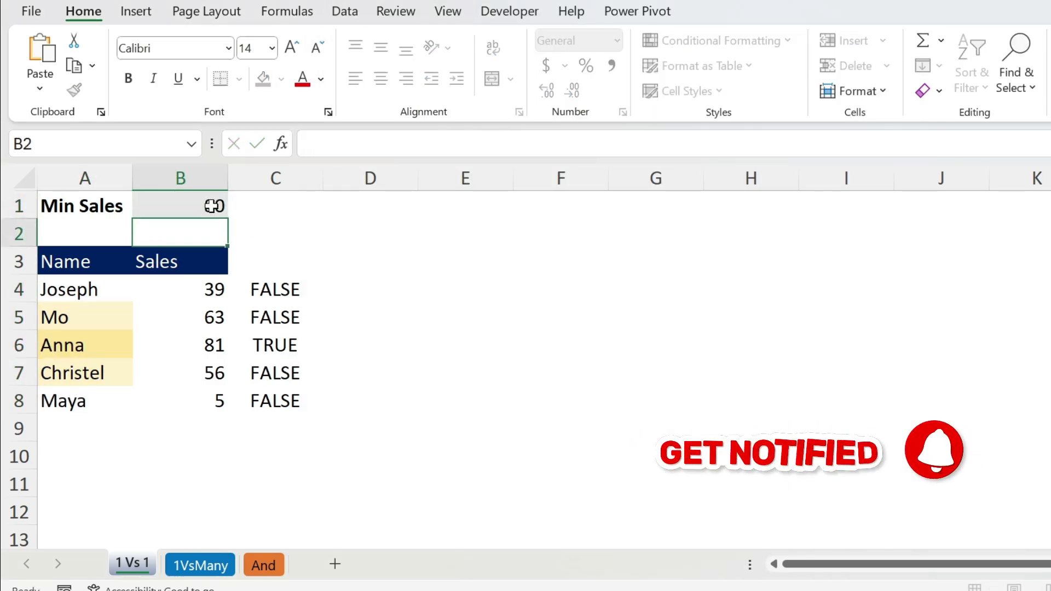
{"action": "key", "text": "ctrl+z"}
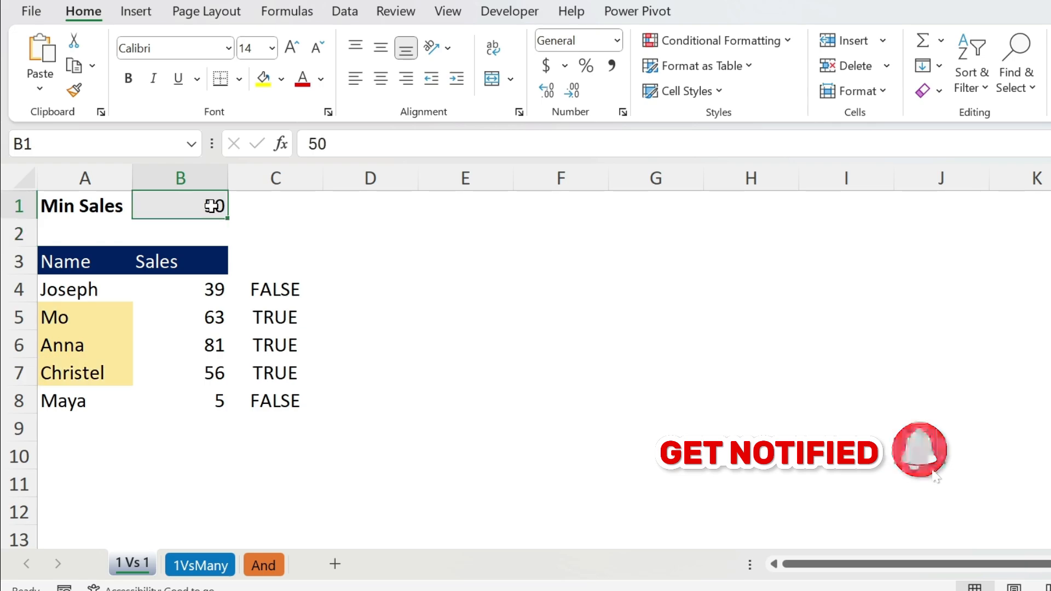
- Test the rule by setting the sales value in B5 to 40, and undo the change
{"action": "left_click", "coordinate": [205, 317]}
{"action": "double_click", "coordinate": [205, 317]}
{"action": "key", "text": "BackSpace"}
{"action": "key", "text": "BackSpace"}
{"action": "type", "text": "40"}
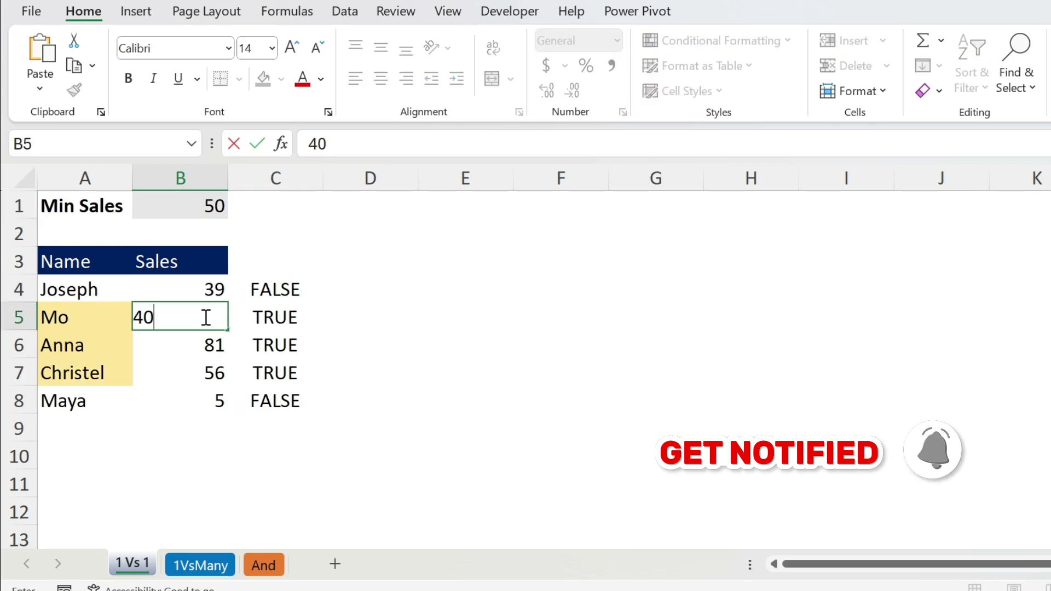
{"action": "key", "text": "Return"}
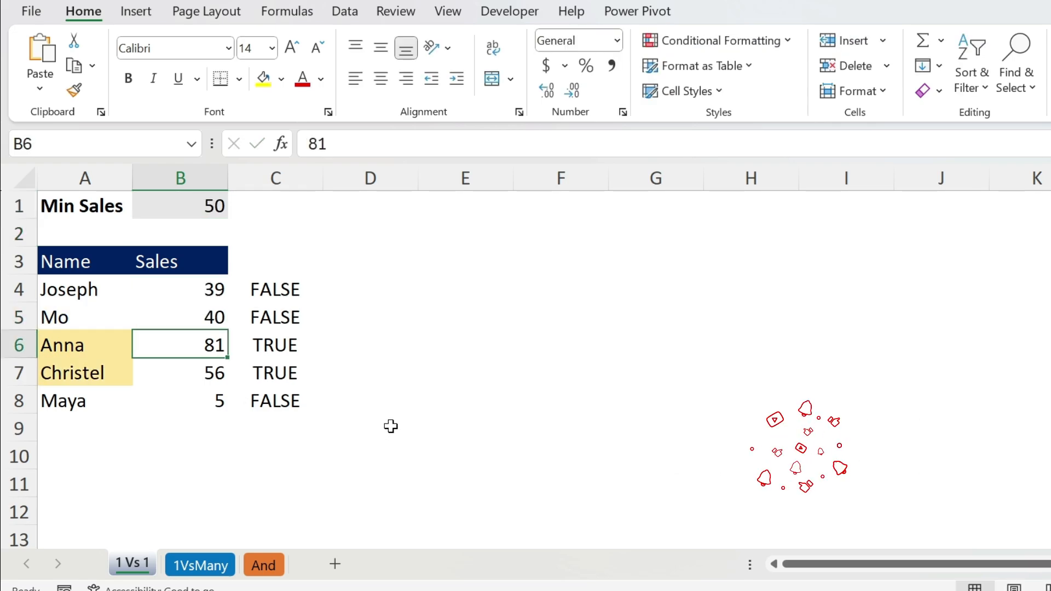
{"action": "key", "text": "ctrl+z"}
- Switch to the 1VsMany sheet and examine its Name, Sales and Objective data in A4:C8
{"action": "left_click_drag", "start_coordinate": [271, 289], "coordinate": [262, 405]}
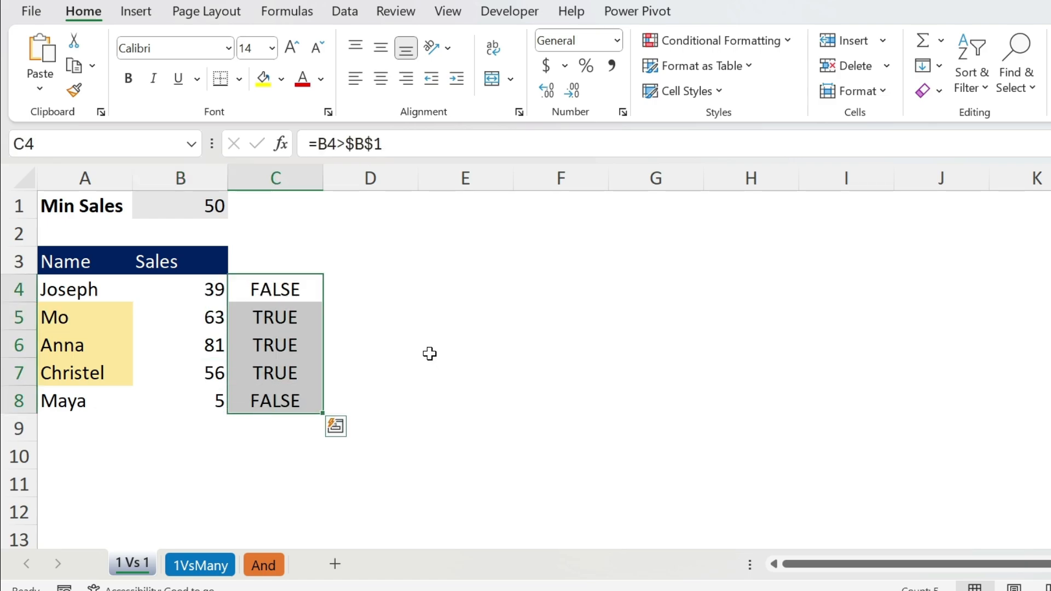
{"action": "left_click", "coordinate": [205, 567]}
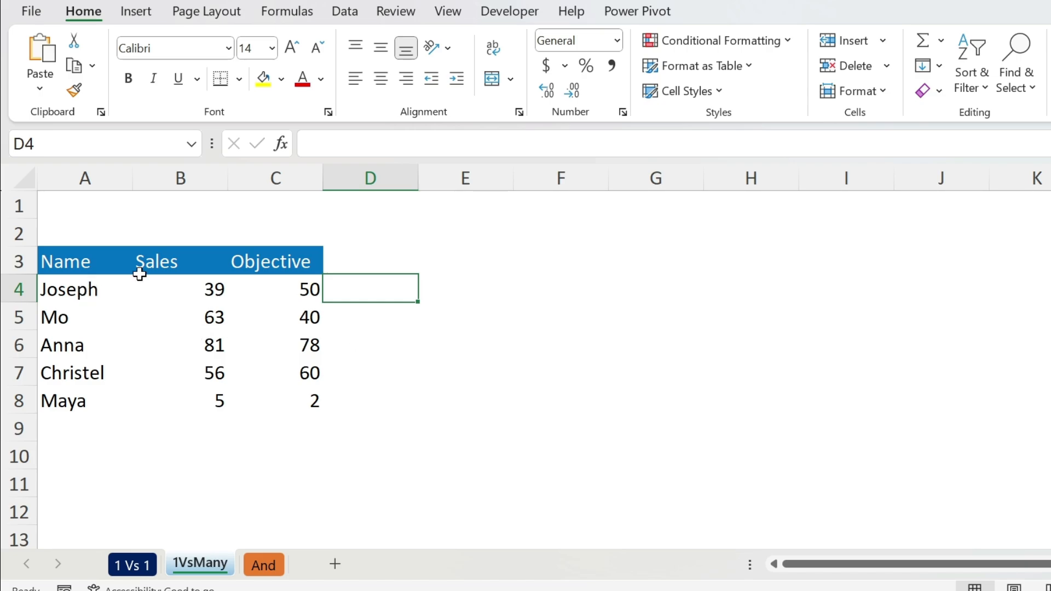
{"action": "left_click", "coordinate": [179, 289]}
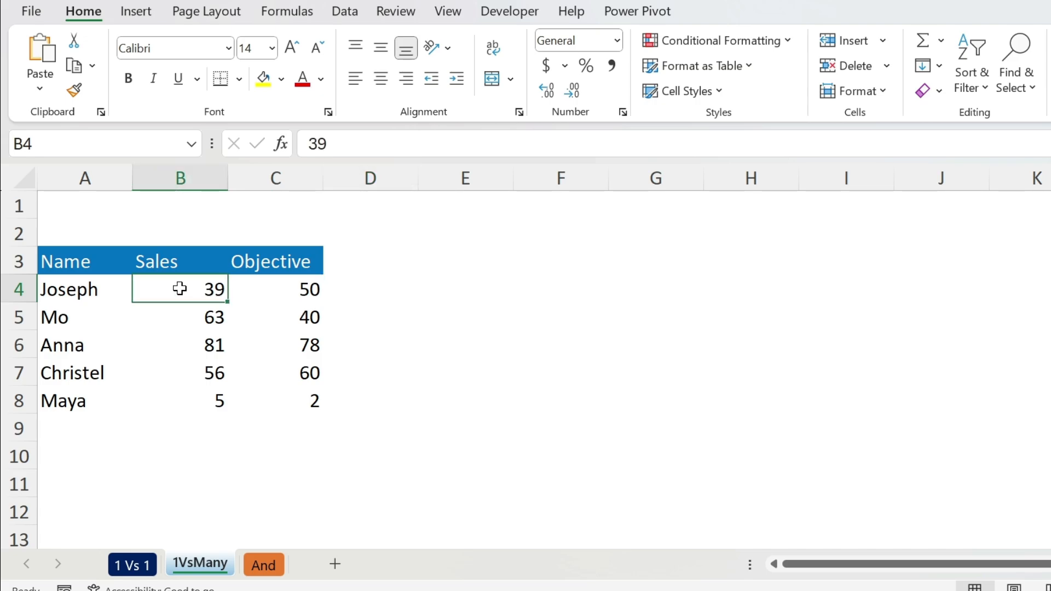
{"action": "left_click", "coordinate": [184, 203]}
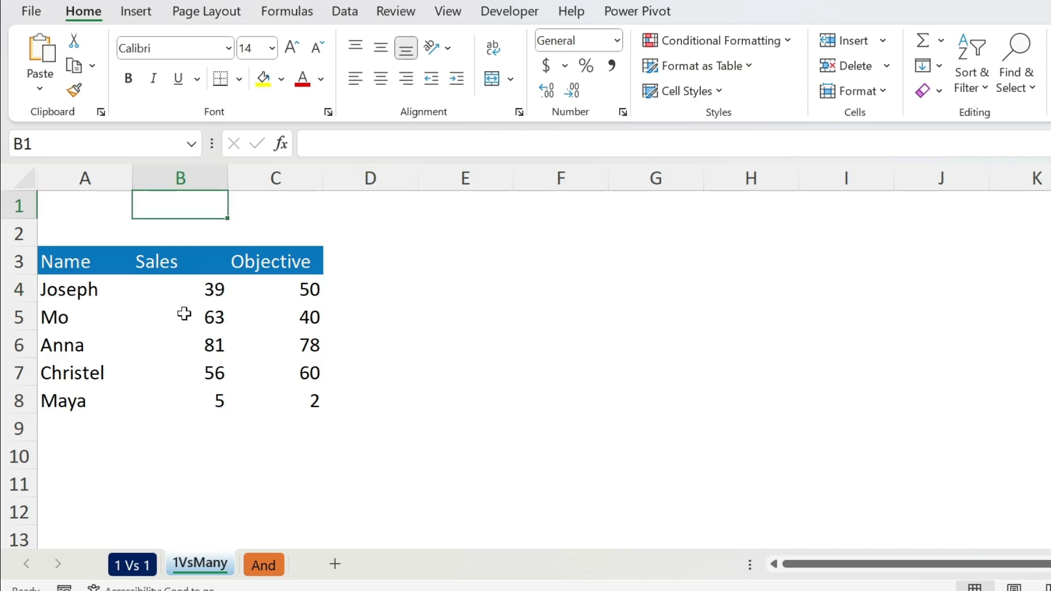
{"action": "left_click", "coordinate": [183, 295]}
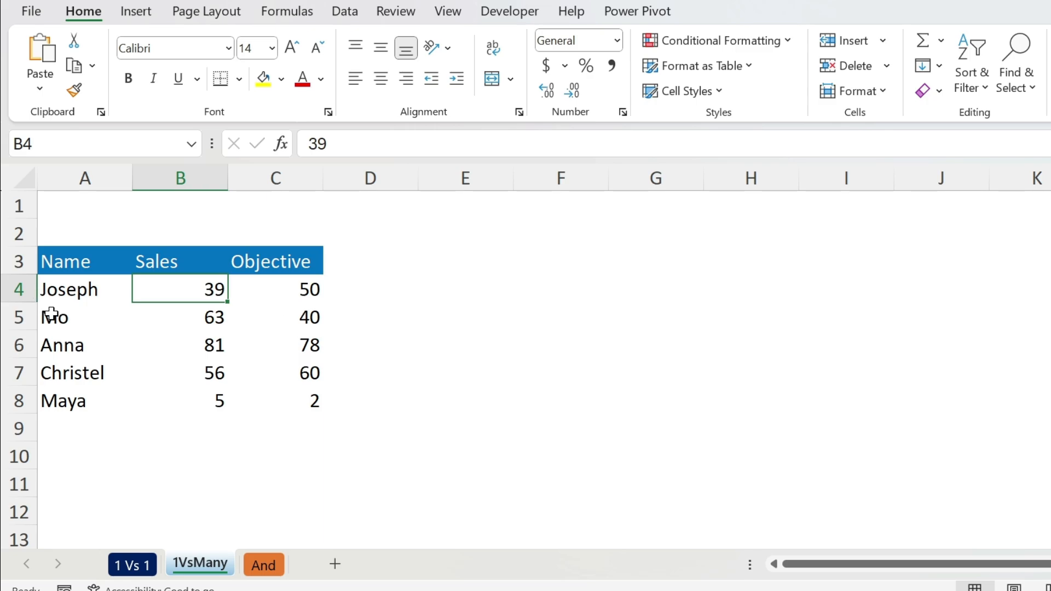
{"action": "left_click_drag", "start_coordinate": [53, 314], "coordinate": [283, 314]}
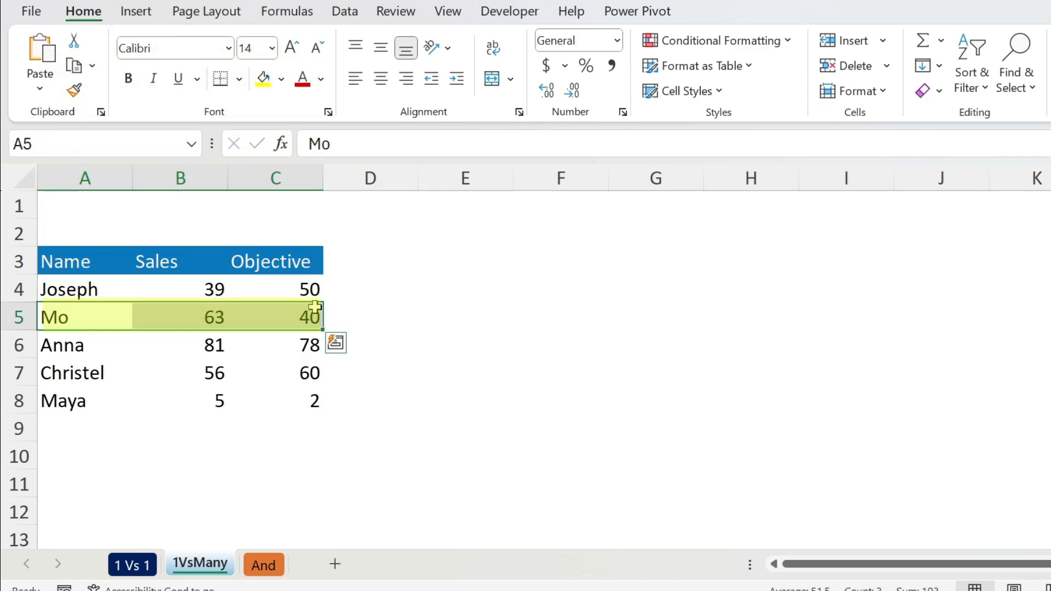
{"action": "mouse_move", "coordinate": [82, 283]}
{"action": "left_mouse_down"}
{"action": "mouse_move", "coordinate": [219, 312]}
{"action": "mouse_move", "coordinate": [265, 407]}
{"action": "left_mouse_up"}
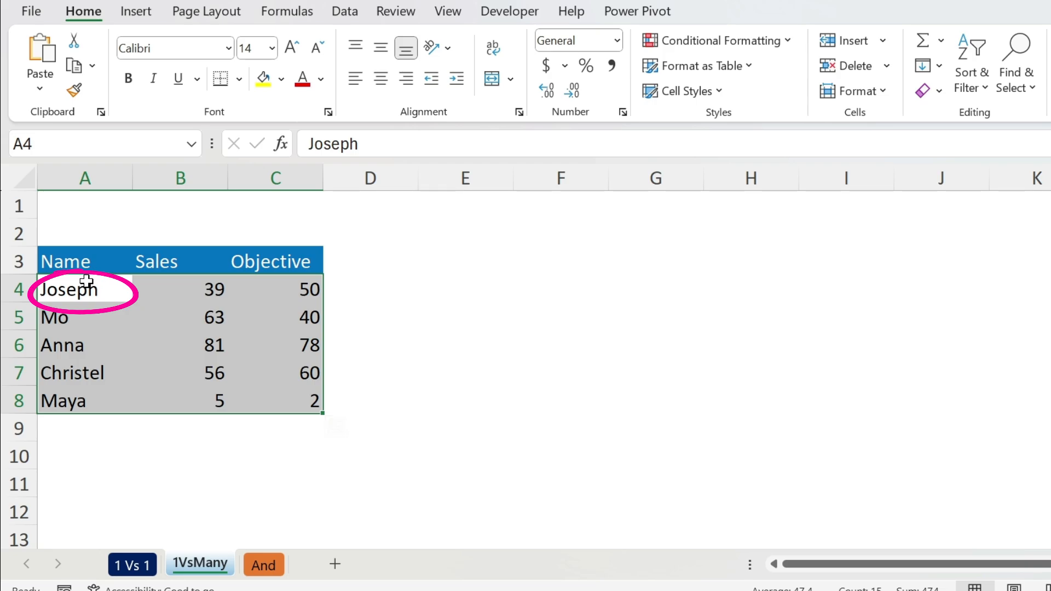
- Enter =B4>C4 in D4 to compare the first person's sales with their objective
{"action": "left_click", "coordinate": [366, 285]}
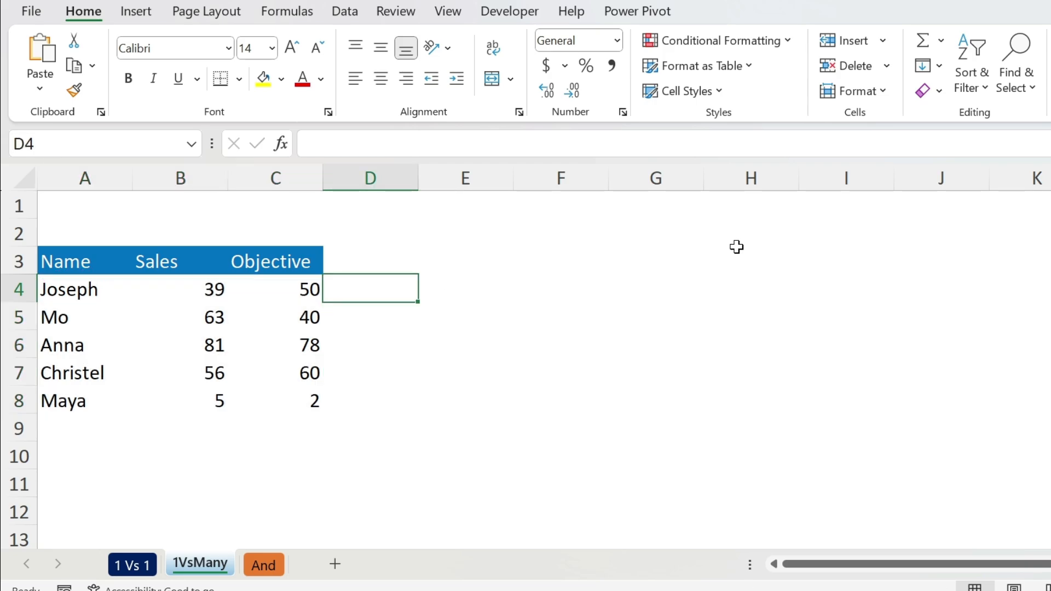
{"action": "type", "text": "="}
{"action": "key", "text": "Left"}
{"action": "key", "text": "Left"}
{"action": "type", "text": ">"}
{"action": "key", "text": "Left"}
{"action": "key", "text": "Return"}
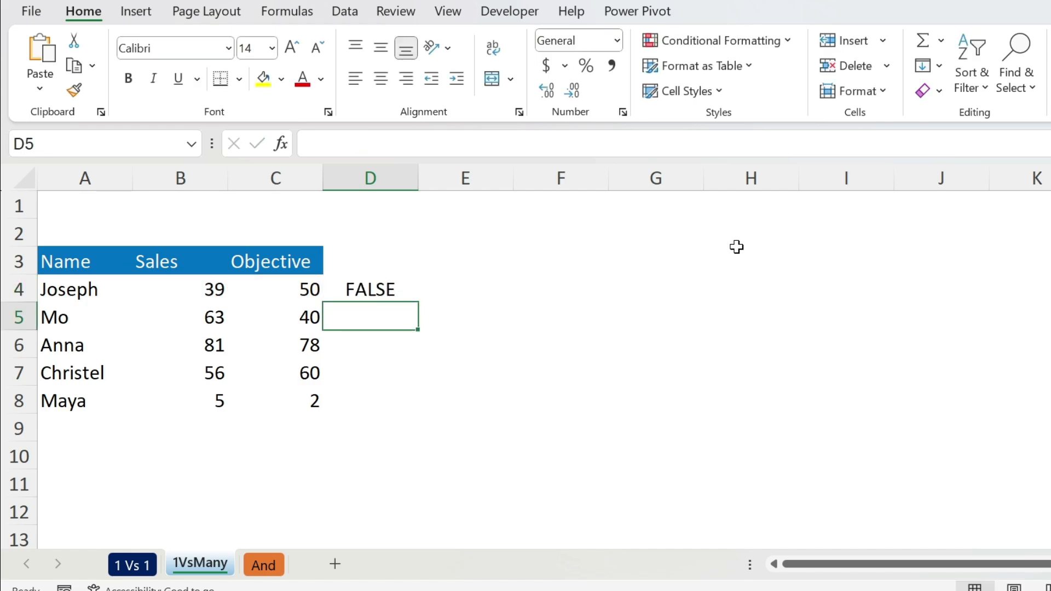
- Fill the relative comparison formula from D4 across D4:F8, matching the size of A4:C8
{"action": "left_click", "coordinate": [395, 285]}
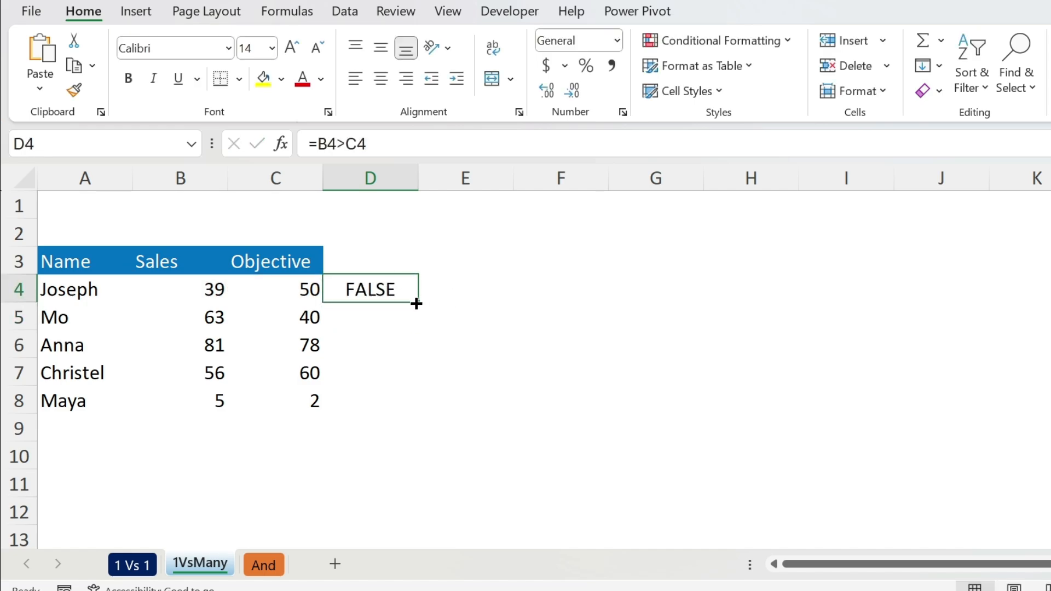
{"action": "left_click_drag", "start_coordinate": [91, 296], "coordinate": [258, 392]}
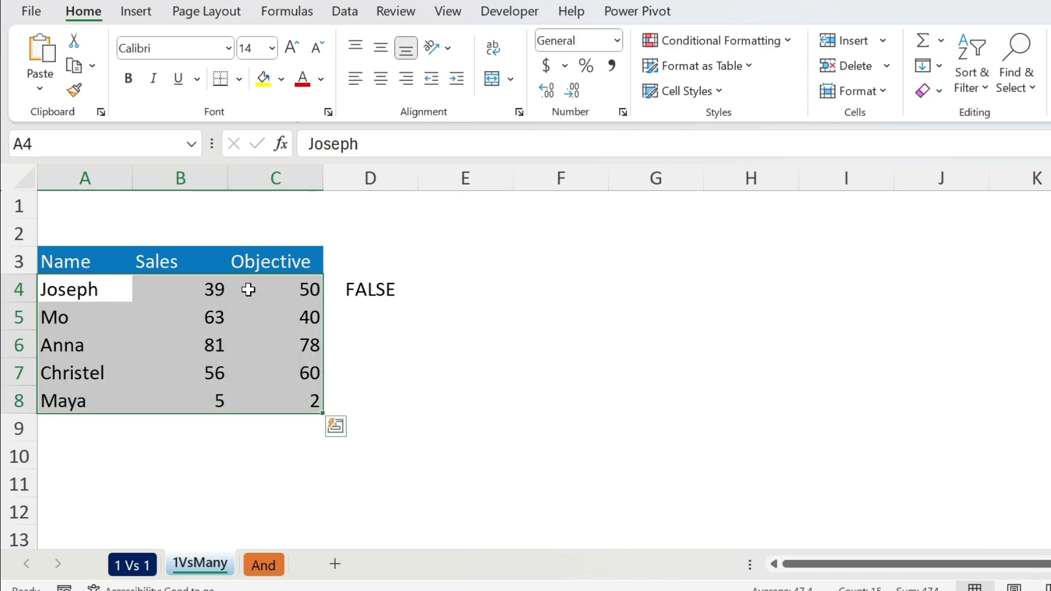
{"action": "left_click", "coordinate": [386, 288]}
{"action": "left_click_drag", "start_coordinate": [417, 301], "coordinate": [582, 420]}
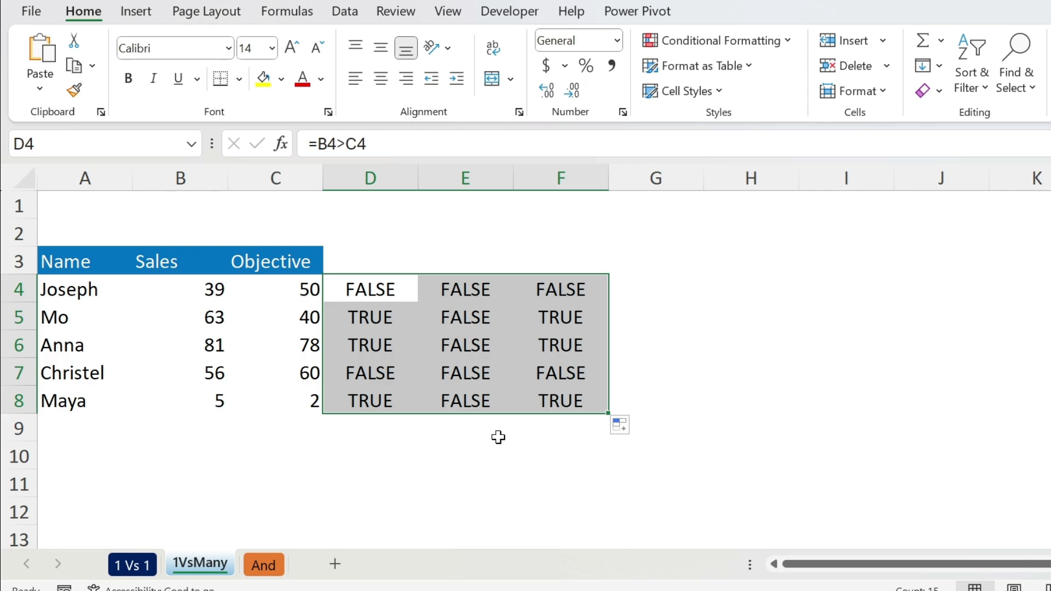
- Examine how the cell references shift in the filled formulas in E8 and down column D
{"action": "left_click", "coordinate": [474, 402]}
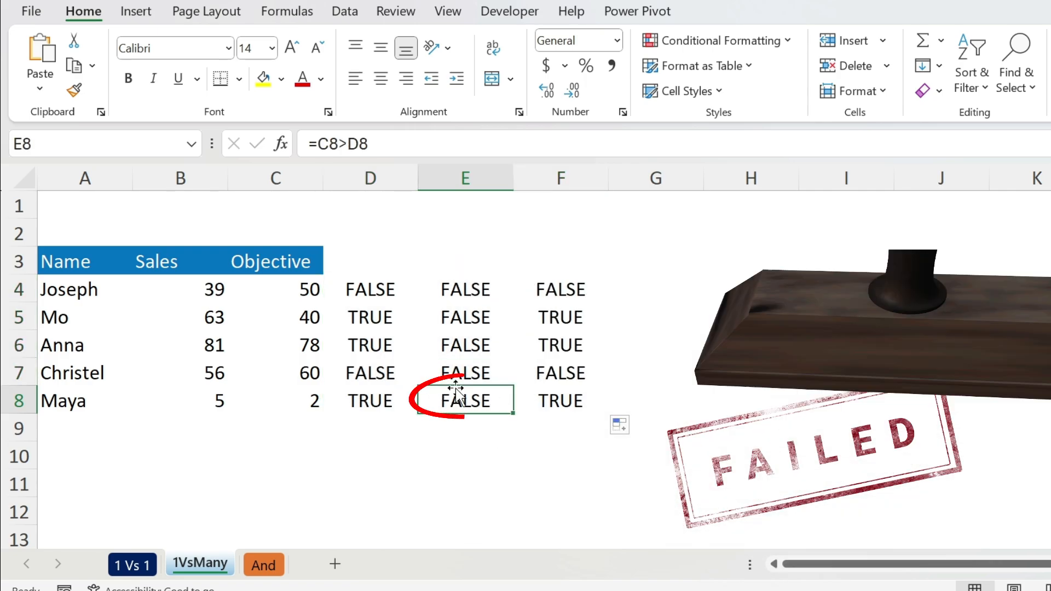
{"action": "left_click", "coordinate": [369, 406]}
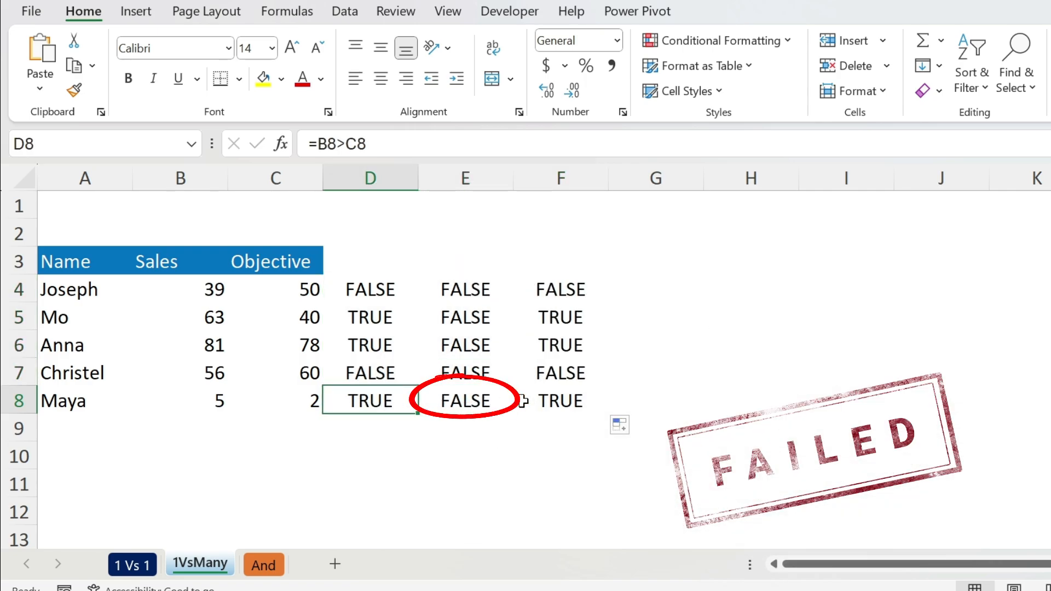
{"action": "left_click", "coordinate": [369, 291]}
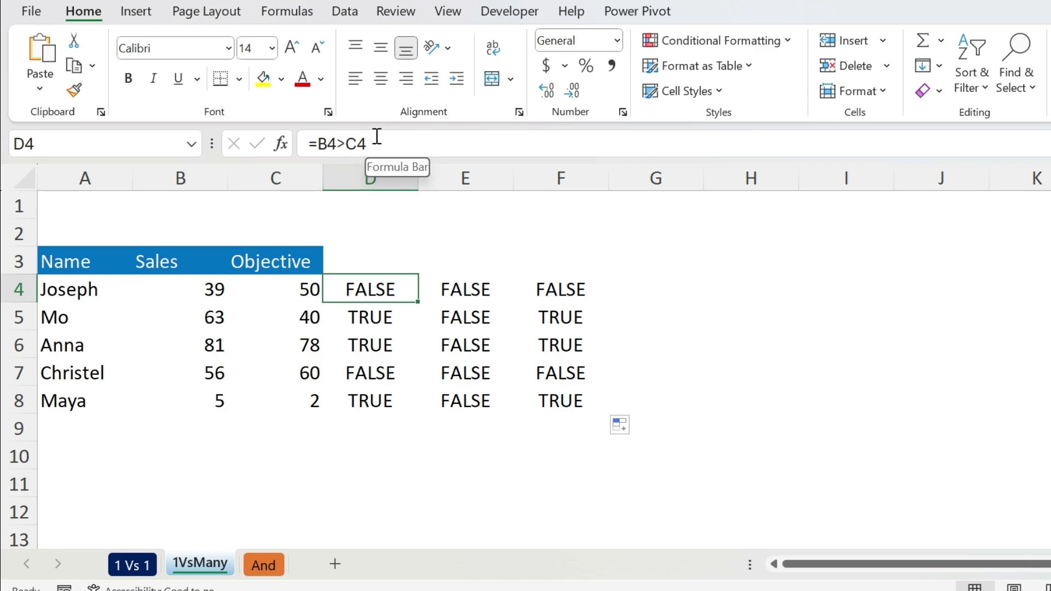
{"action": "left_click", "coordinate": [342, 316]}
{"action": "left_click", "coordinate": [340, 344]}
{"action": "left_click", "coordinate": [340, 362]}
{"action": "left_click", "coordinate": [352, 280]}
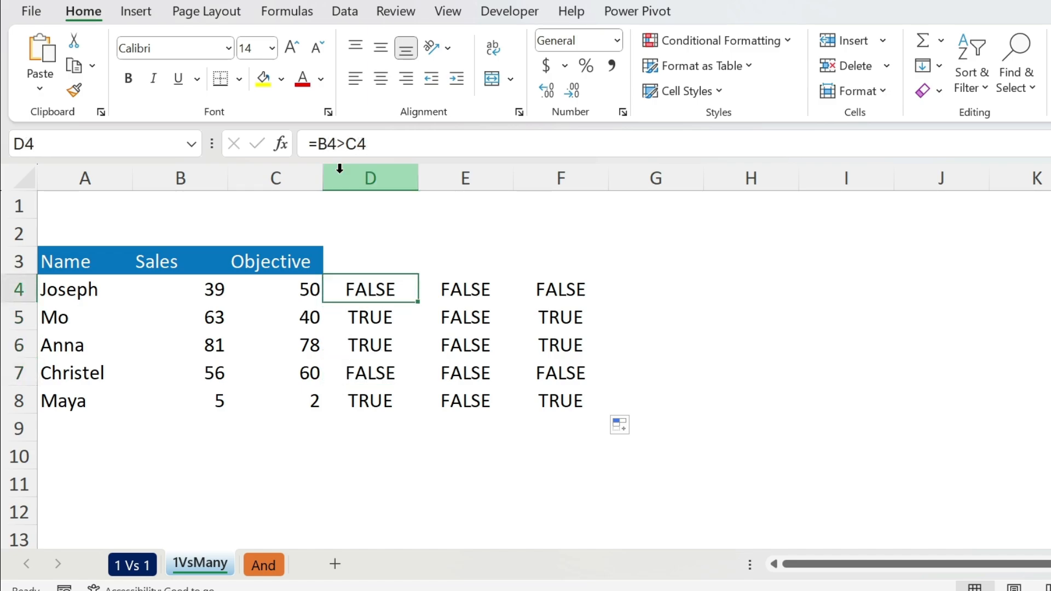
- Lock the columns in the D4 formula so it reads =$B4>$C4
{"action": "left_click", "coordinate": [318, 144]}
{"action": "type", "text": "$"}
{"action": "key", "text": "Right"}
{"action": "key", "text": "Right"}
{"action": "key", "text": "Right"}
{"action": "type", "text": "$"}
{"action": "key", "text": "Return"}
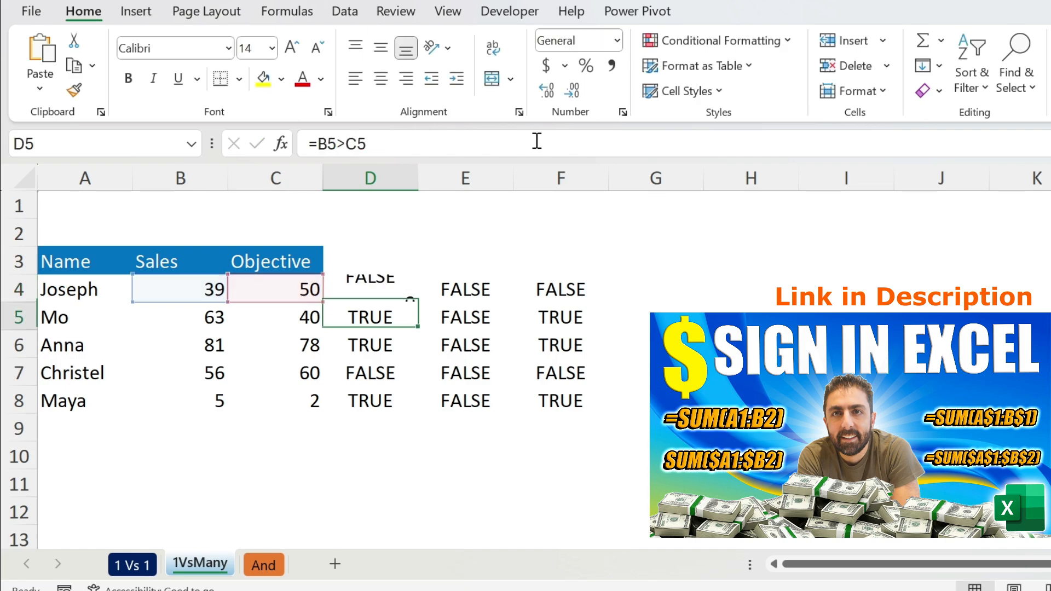
- Fill the corrected D4 formula across to column F and down to row 8
{"action": "left_click", "coordinate": [391, 291]}
{"action": "left_click_drag", "start_coordinate": [417, 306], "coordinate": [563, 284]}
{"action": "left_click", "coordinate": [561, 287]}
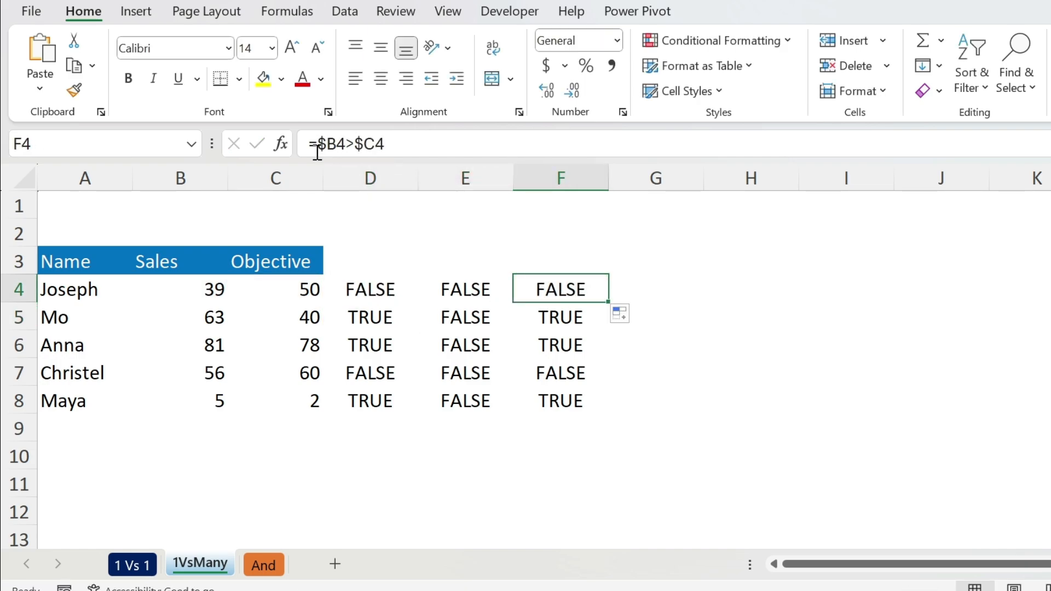
{"action": "left_click", "coordinate": [363, 143]}
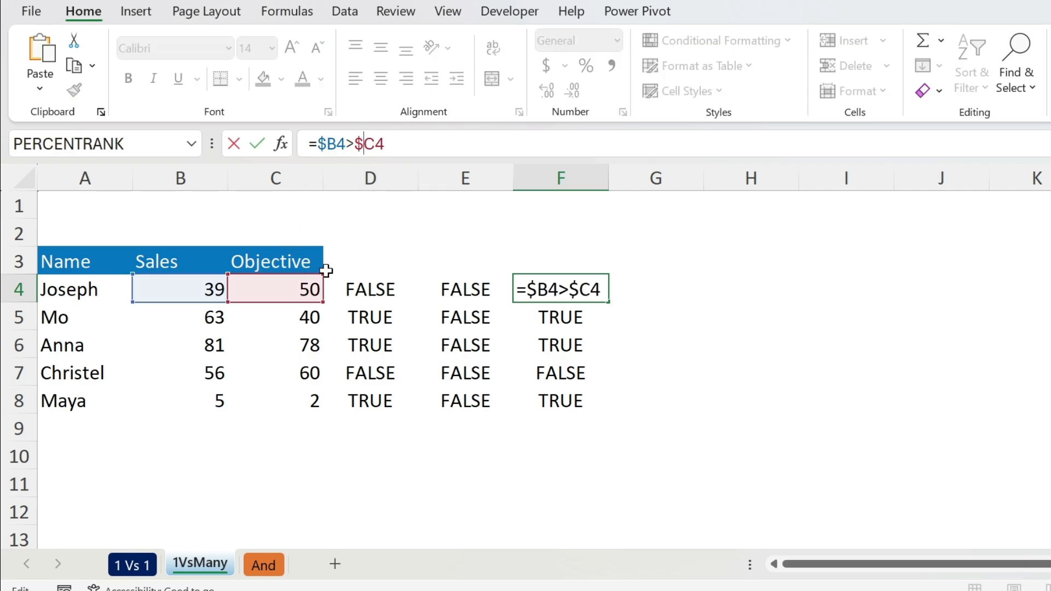
{"action": "key", "text": "ctrl+Return"}
{"action": "left_click_drag", "start_coordinate": [350, 291], "coordinate": [613, 408]}
- Examine the references in column D from row 5 to row 8 and compare D4:F8 with the table cells A4:C8
{"action": "left_click", "coordinate": [386, 316]}
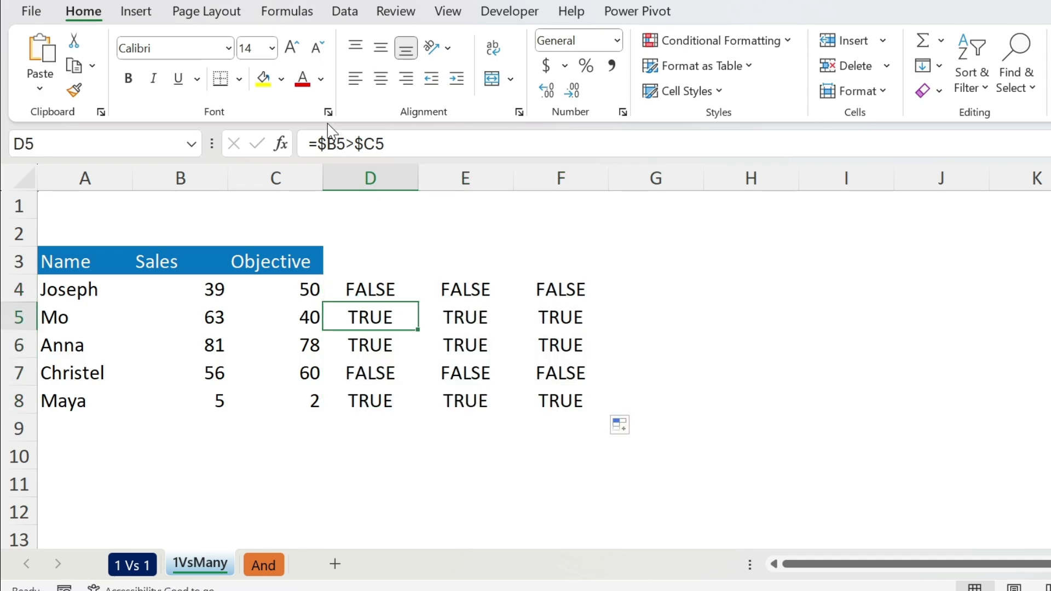
{"action": "key", "text": "Down"}
{"action": "key", "text": "Down"}
{"action": "key", "text": "Down"}
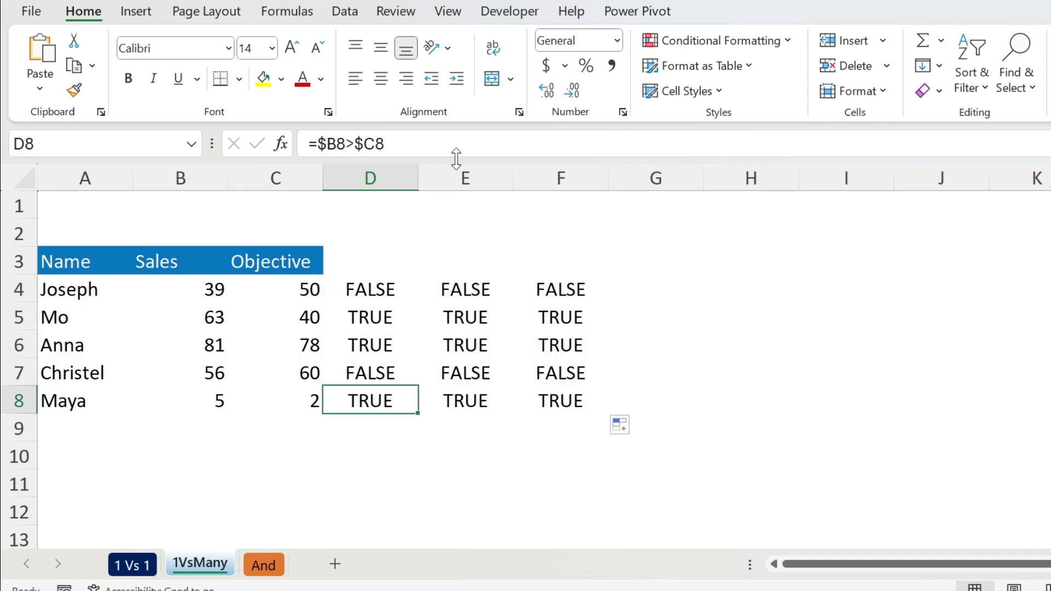
{"action": "left_click", "coordinate": [375, 278]}
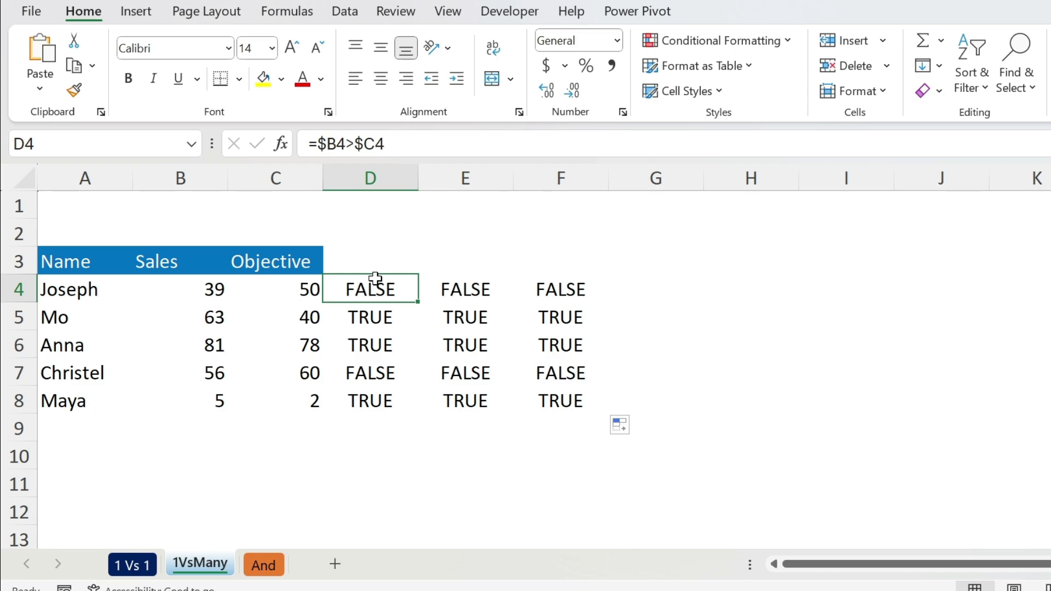
{"action": "left_click_drag", "start_coordinate": [378, 278], "coordinate": [514, 397]}
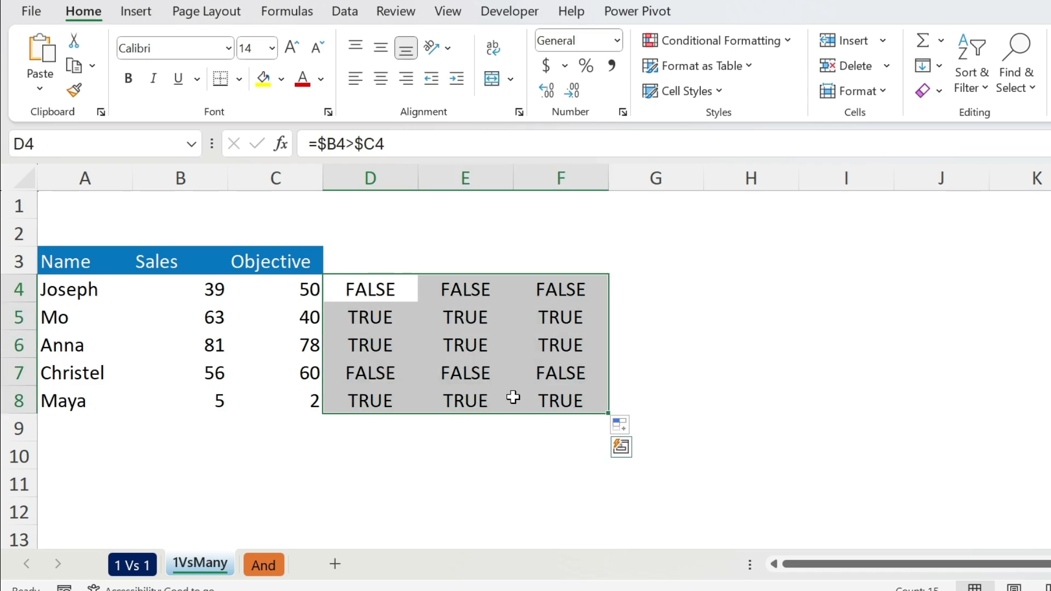
{"action": "left_click_drag", "start_coordinate": [59, 288], "coordinate": [264, 404]}
- Copy the text of the =$B4>$C4 formula from D4 and leave the cell unchanged
{"action": "left_click", "coordinate": [357, 277]}
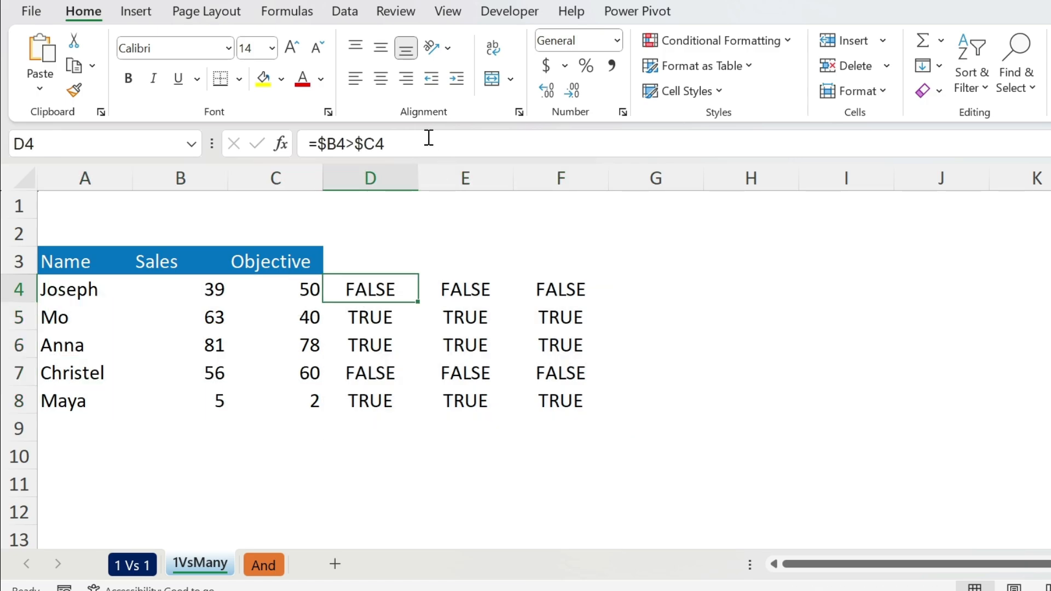
{"action": "left_click_drag", "start_coordinate": [429, 137], "coordinate": [203, 156]}
{"action": "key", "text": "ctrl+c"}
{"action": "key", "text": "Escape"}
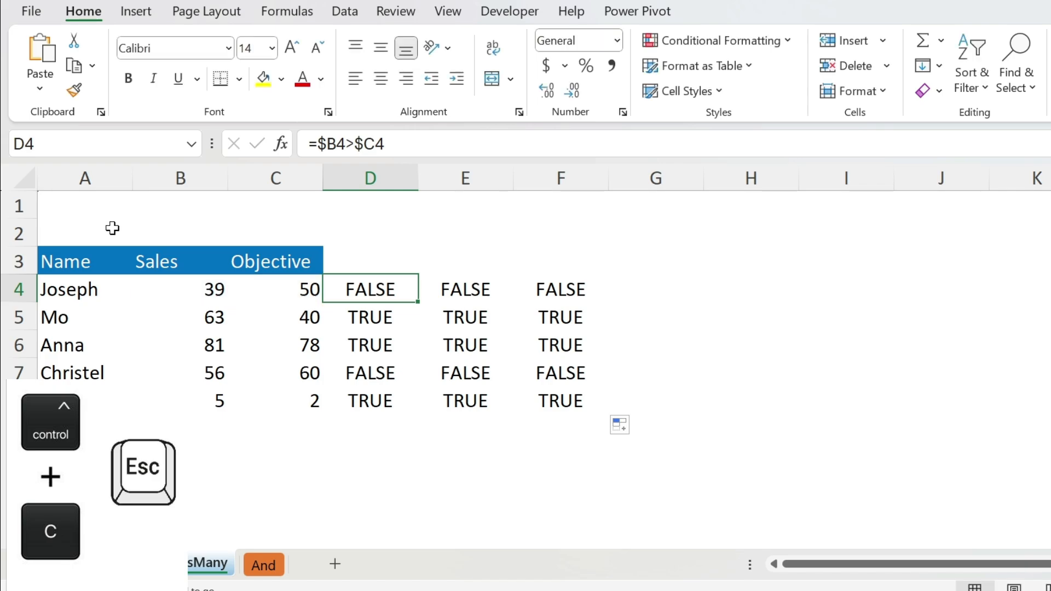
- Start a new formula-based conditional formatting rule for A4:C8, using the copied =$B4>$C4 as its condition
{"action": "left_click_drag", "start_coordinate": [83, 293], "coordinate": [235, 405]}
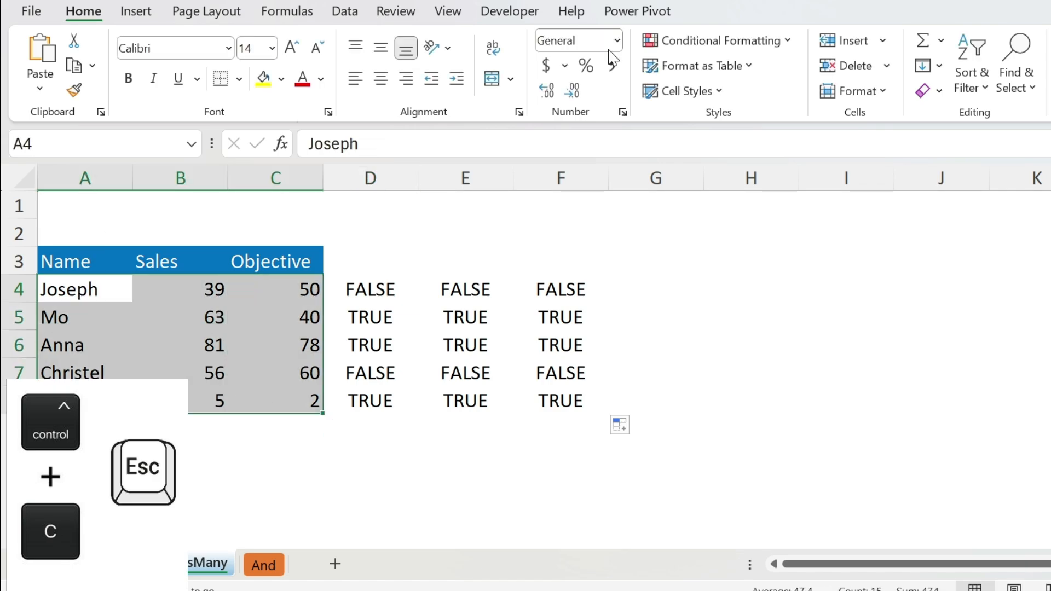
{"action": "left_click", "coordinate": [693, 42]}
{"action": "left_click", "coordinate": [696, 274]}
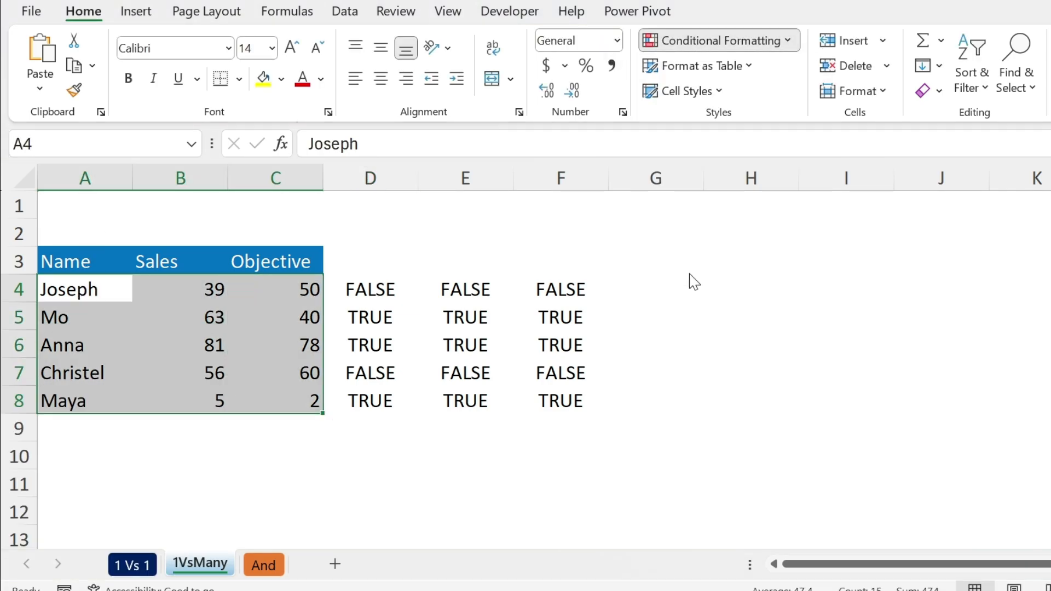
{"action": "left_click", "coordinate": [492, 117]}
{"action": "left_click", "coordinate": [488, 186]}
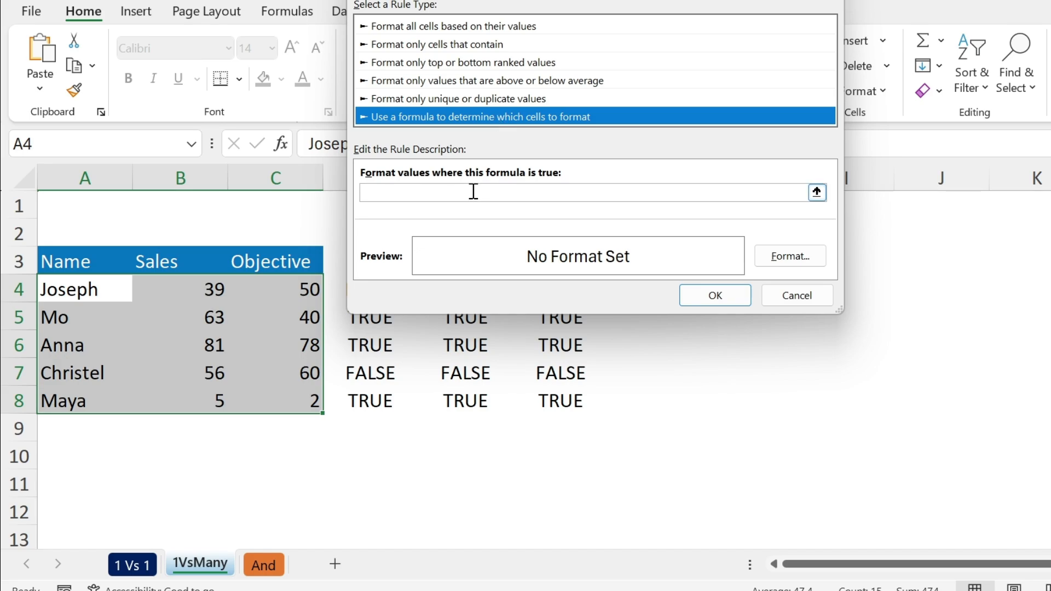
{"action": "key", "text": "ctrl+v"}
- Give the rule a light gold background fill and apply it to the table rows
{"action": "left_click", "coordinate": [790, 255]}
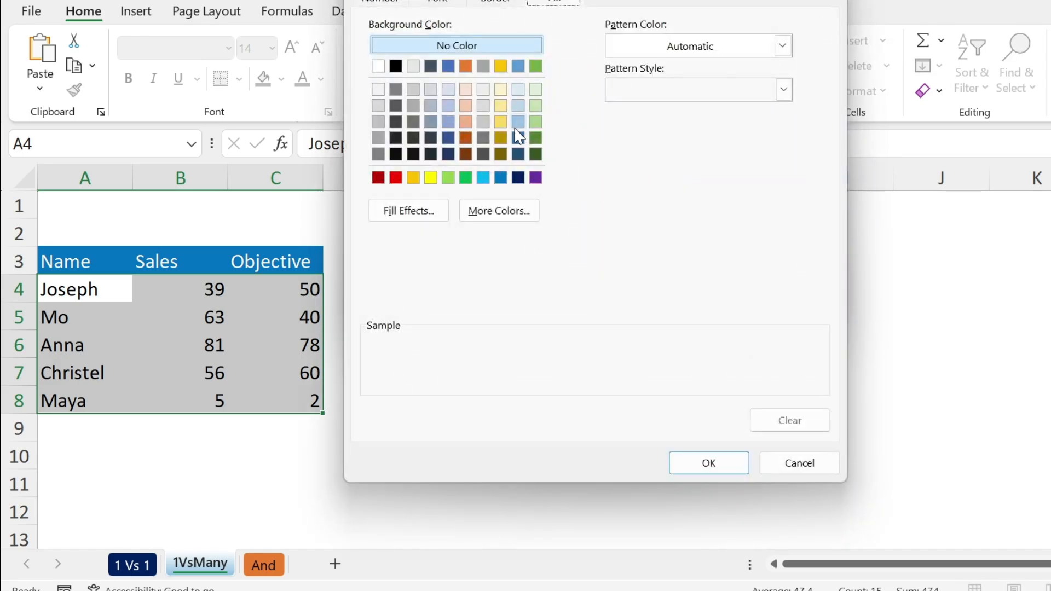
{"action": "left_click", "coordinate": [500, 89]}
{"action": "left_click", "coordinate": [500, 122]}
{"action": "left_click", "coordinate": [501, 105]}
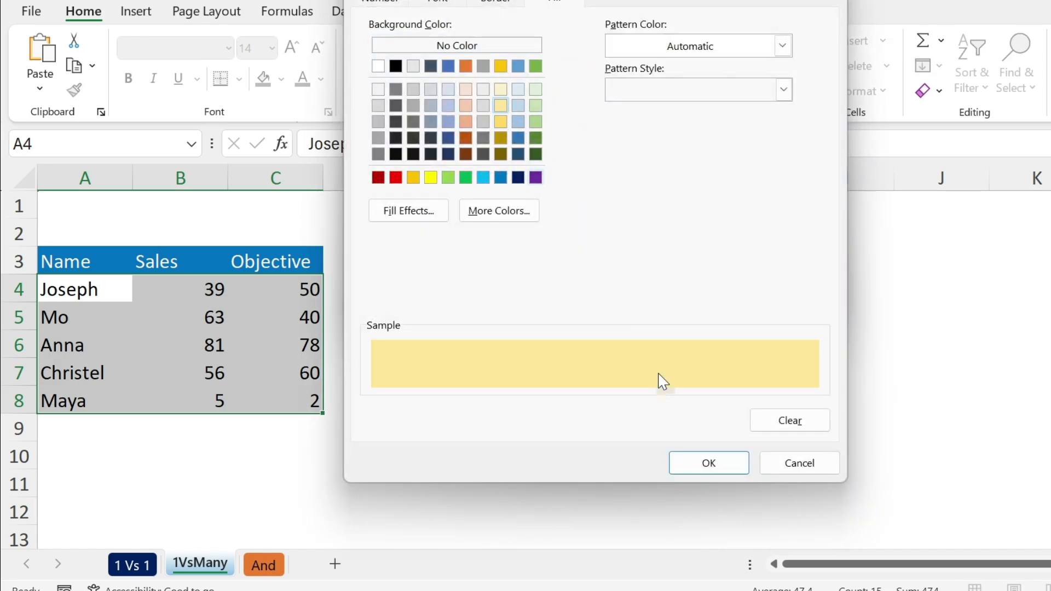
{"action": "left_click", "coordinate": [707, 466]}
{"action": "left_click", "coordinate": [713, 294]}
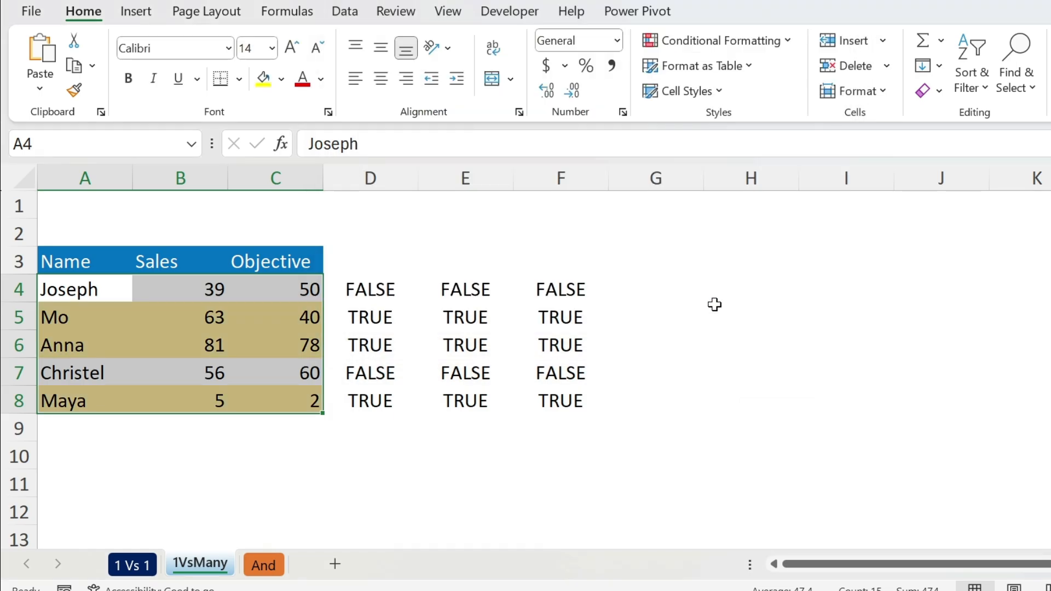
- Test the row highlighting by setting the sales value in B5 to 23, and undo the change
{"action": "left_click", "coordinate": [202, 318]}
{"action": "type", "text": "23"}
{"action": "key", "text": "Return"}
{"action": "key", "text": "ctrl+z"}
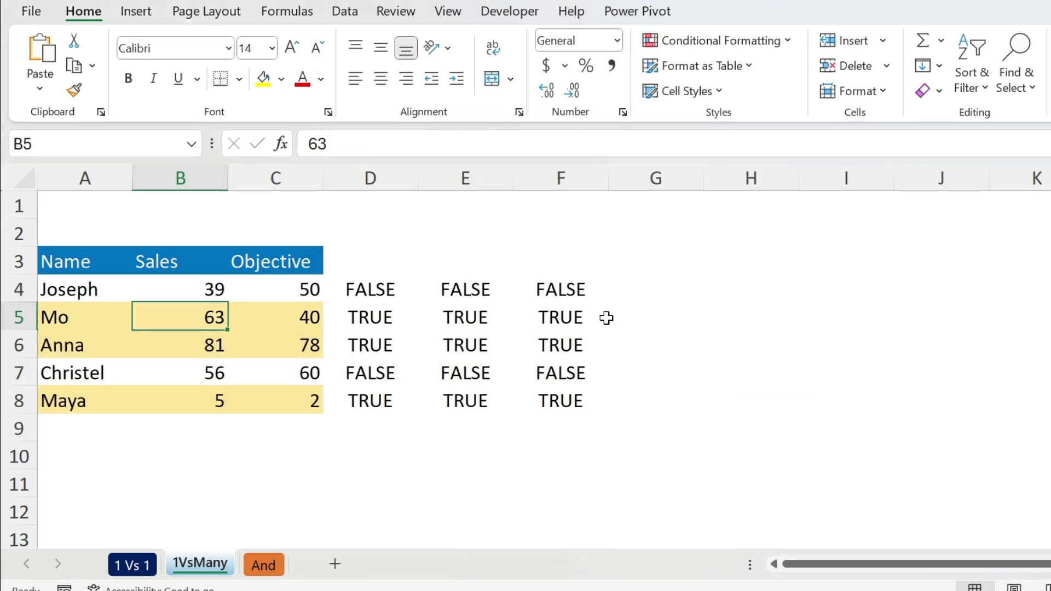
- Switch to the And sheet and examine the names, the sales and the maximum and minimum sales limits
{"action": "left_click", "coordinate": [264, 565]}
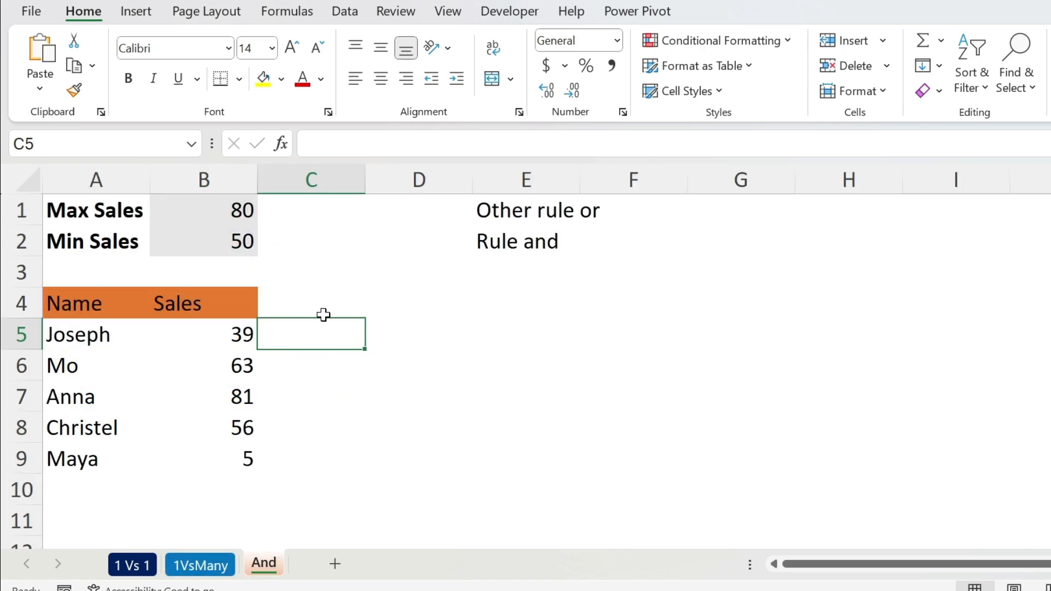
{"action": "left_click_drag", "start_coordinate": [79, 334], "coordinate": [82, 489]}
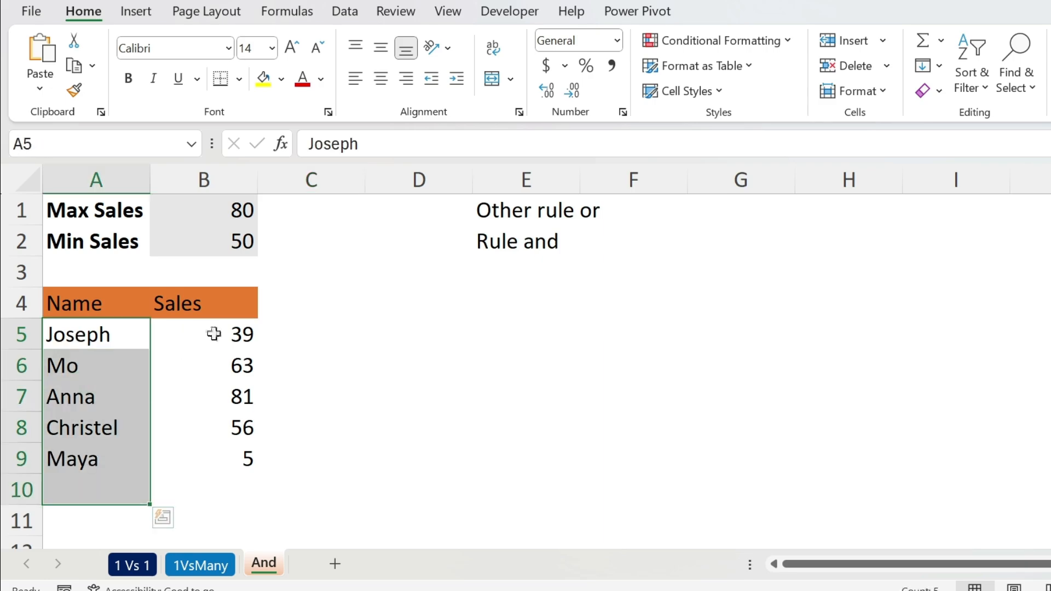
{"action": "left_click", "coordinate": [213, 333]}
{"action": "left_click", "coordinate": [211, 229]}
{"action": "left_click", "coordinate": [218, 211]}
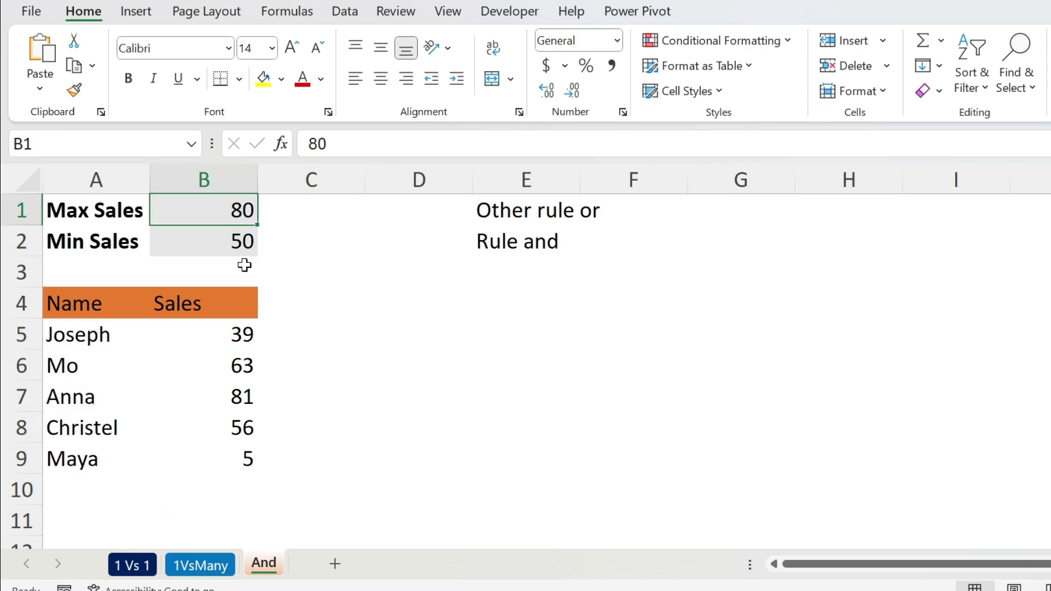
- Begin an AND formula in C5 with the first condition B5>$B$2, testing the sales against the minimum
{"action": "left_click_drag", "start_coordinate": [73, 329], "coordinate": [55, 457]}
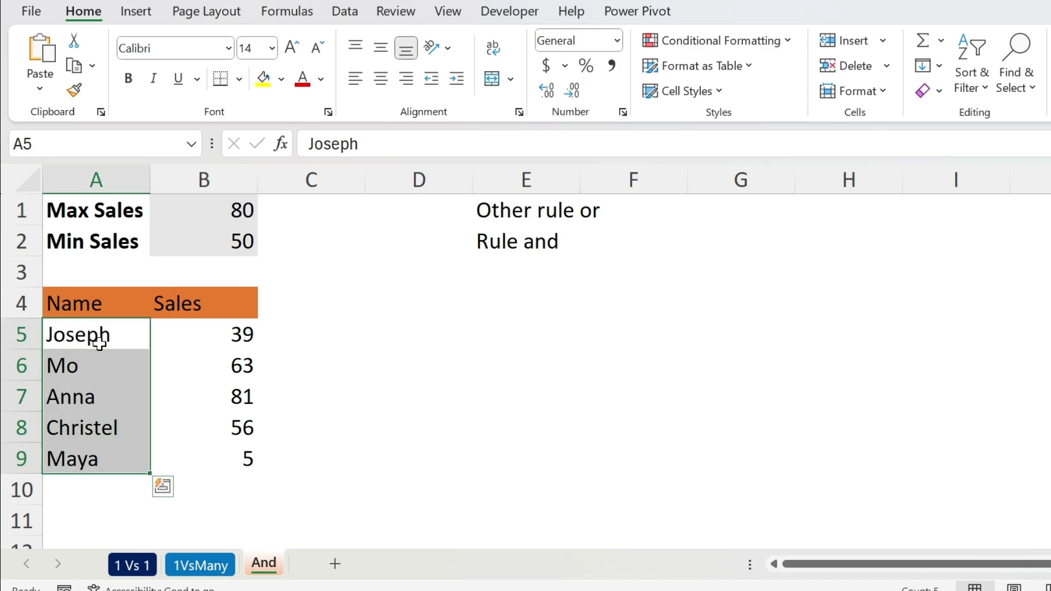
{"action": "left_click", "coordinate": [287, 336]}
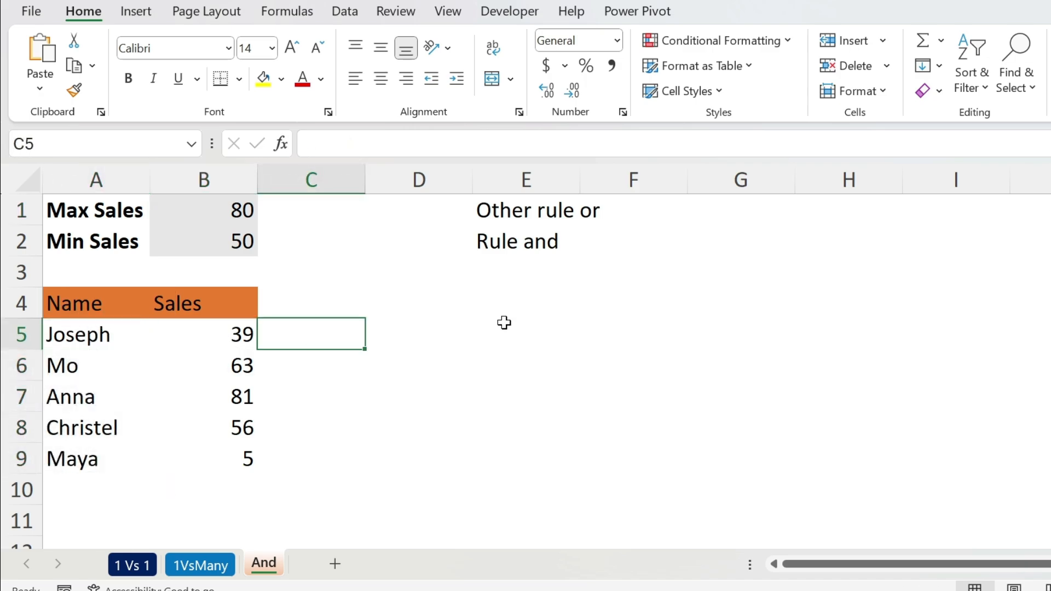
{"action": "type", "text": "=and("}
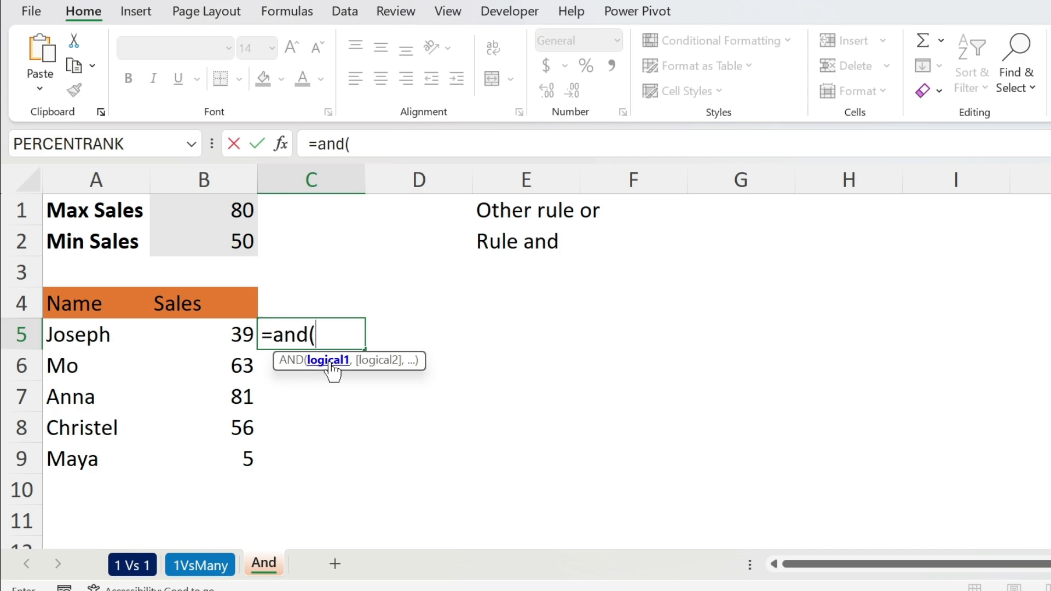
{"action": "left_click", "coordinate": [205, 333]}
{"action": "type", "text": ">"}
{"action": "left_click", "coordinate": [220, 239]}
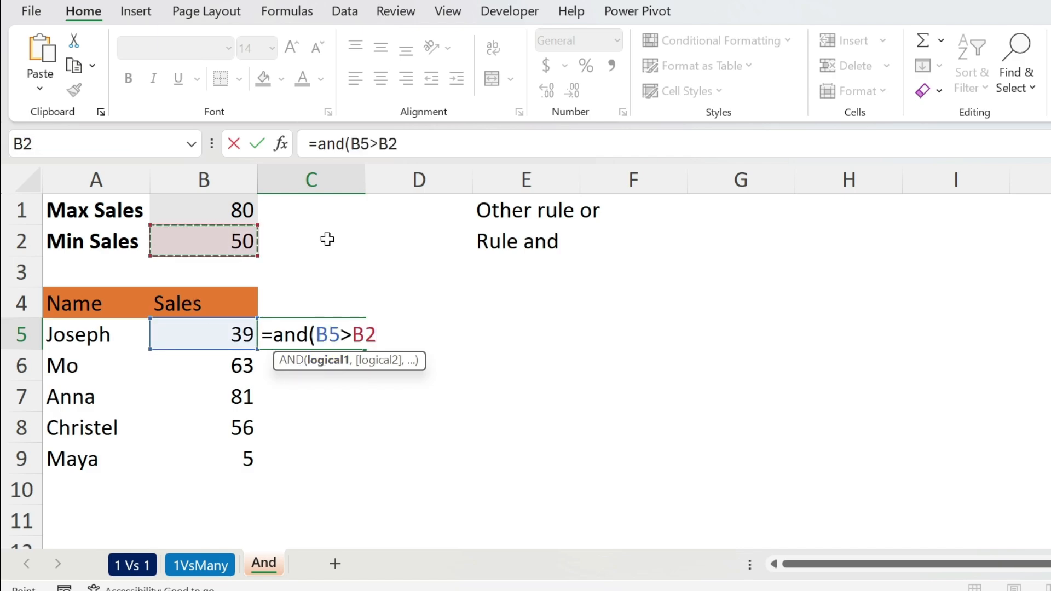
{"action": "key", "text": "F4"}
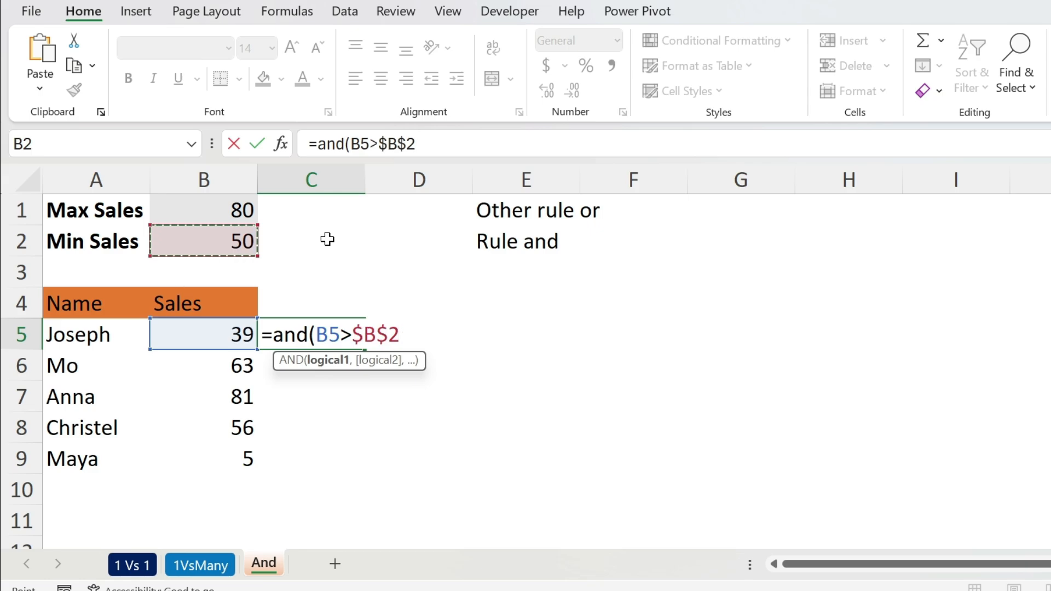
{"action": "type", "text": ","}
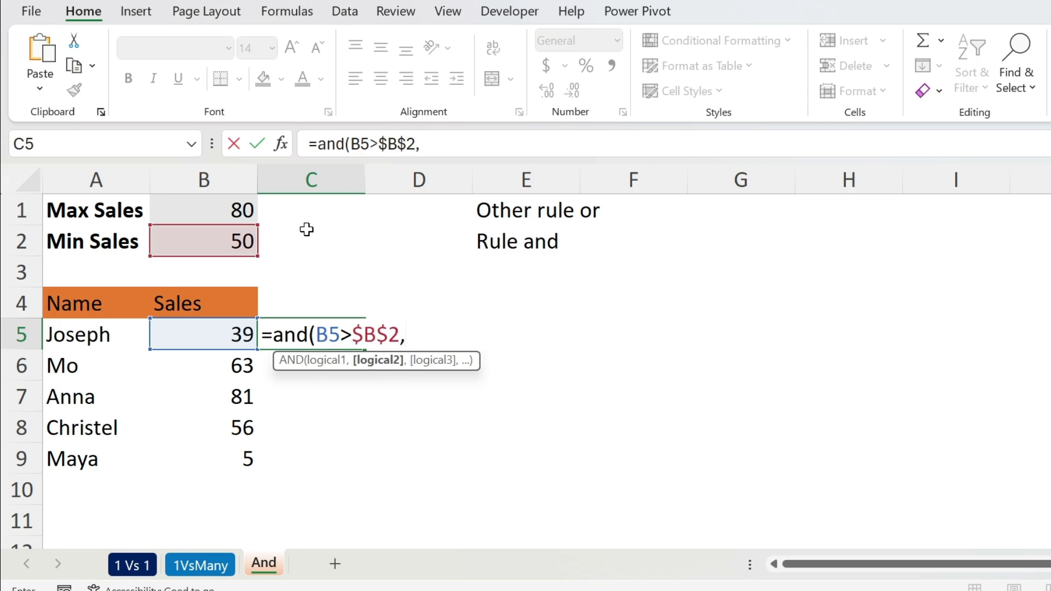
- Complete the AND formula in C5 with the second condition B5<$B$1, testing the sales against the maximum
{"action": "left_click", "coordinate": [226, 342]}
{"action": "type", "text": "<"}
{"action": "left_click", "coordinate": [219, 207]}
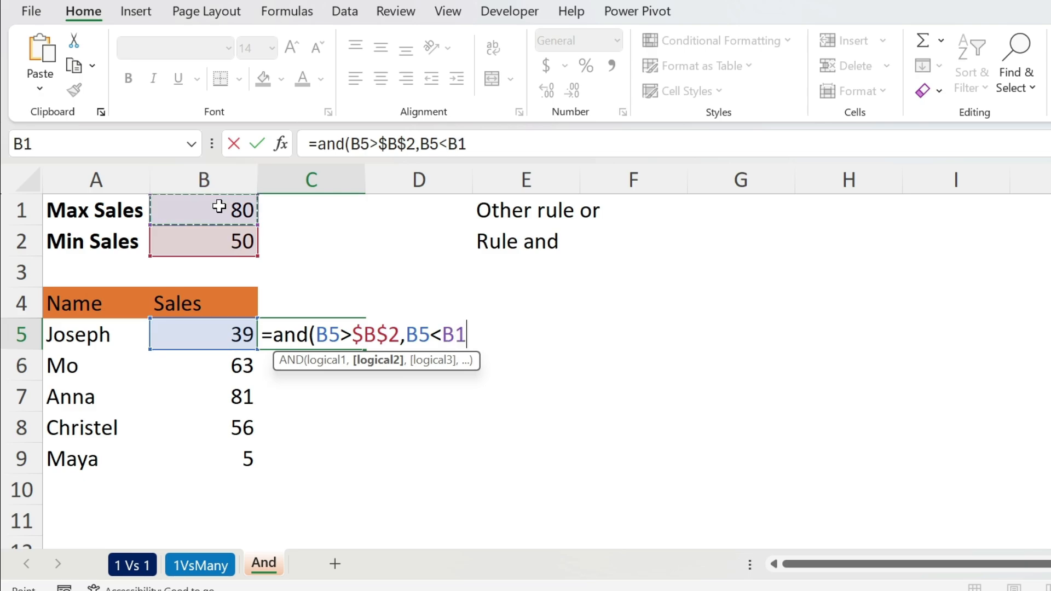
{"action": "key", "text": "F4"}
{"action": "type", "text": ")"}
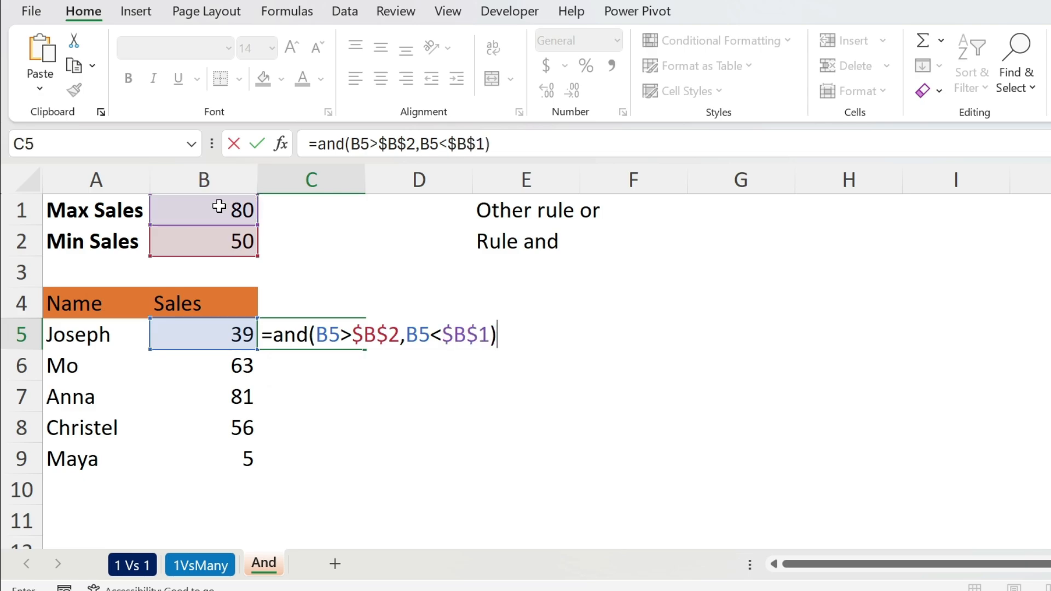
{"action": "key", "text": "Return"}
- Fill the AND formula from C5 down to C9 and check the results in C6 and C8
{"action": "left_click", "coordinate": [345, 344]}
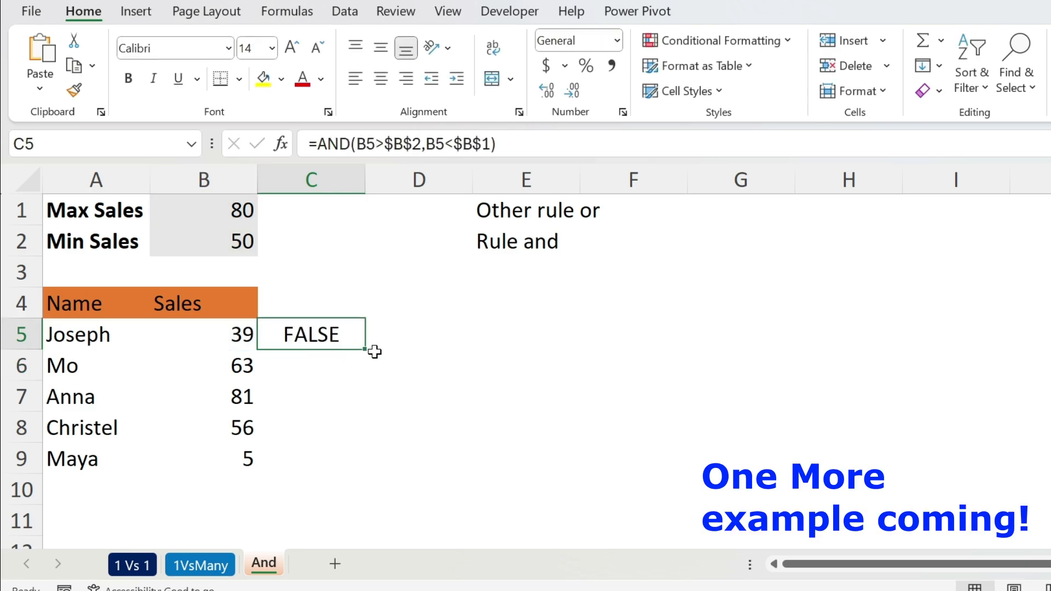
{"action": "double_click", "coordinate": [367, 347]}
{"action": "left_click", "coordinate": [331, 366]}
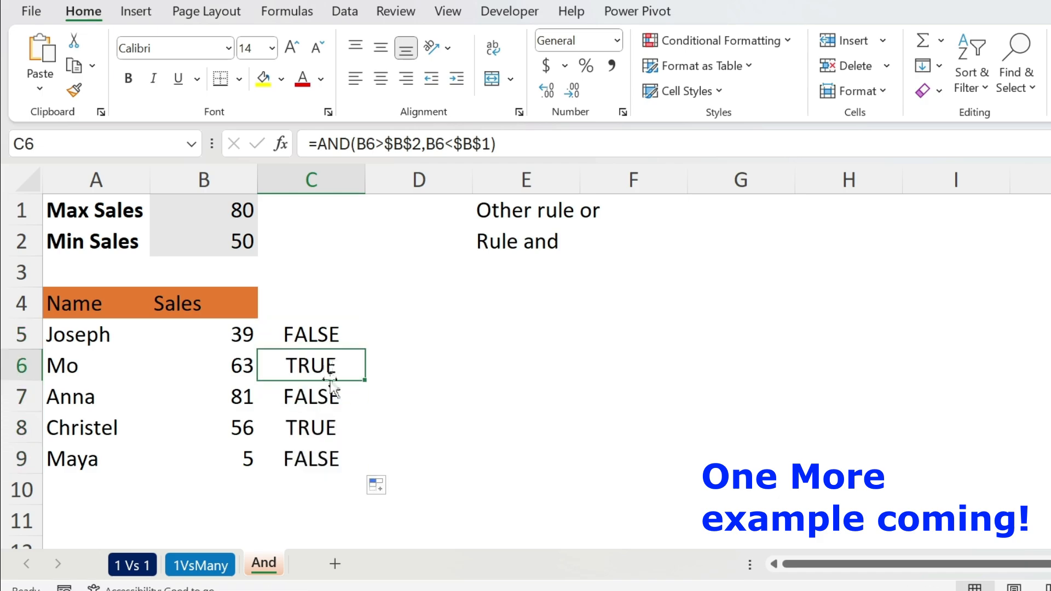
{"action": "left_click", "coordinate": [315, 420], "text": "ctrl"}
- Copy the text of the AND formula in C5 and leave the cell unedited
{"action": "left_click", "coordinate": [293, 333]}
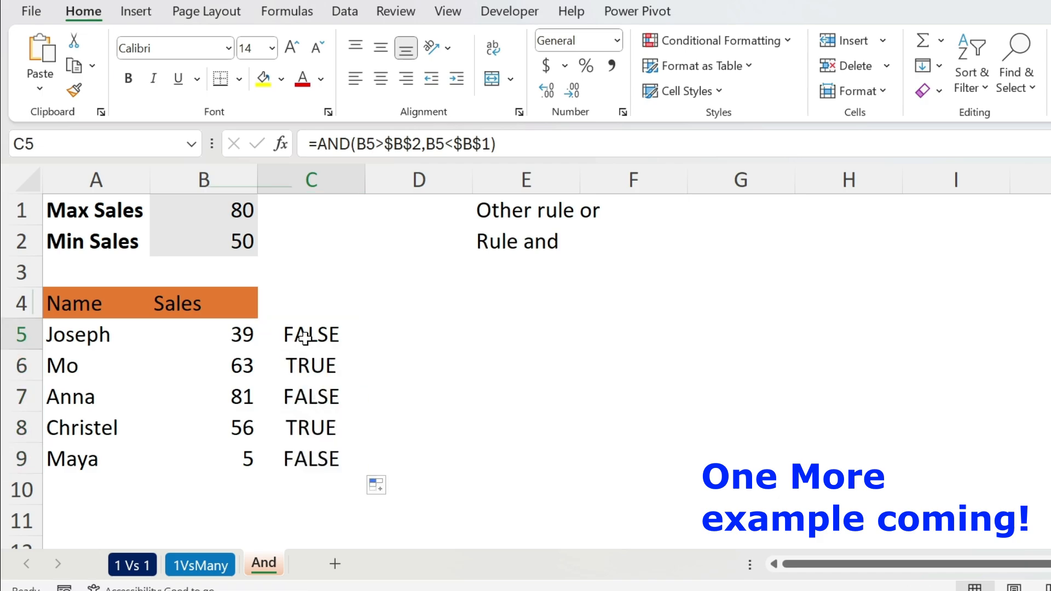
{"action": "left_click_drag", "start_coordinate": [499, 143], "coordinate": [280, 160]}
{"action": "key", "text": "ctrl+c"}
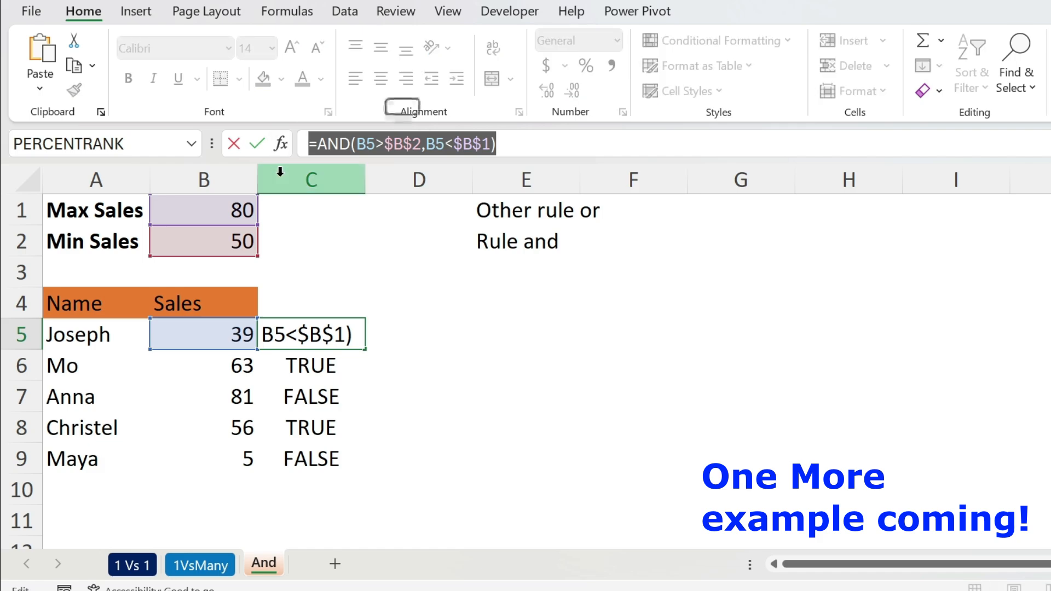
{"action": "key", "text": "Escape"}
- Start a new formula-based conditional formatting rule for the names in A5:A9, using the copied =AND(B5>$B$2,B5<$B$1) as its condition
{"action": "left_click_drag", "start_coordinate": [82, 337], "coordinate": [86, 457]}
{"action": "left_click", "coordinate": [654, 43]}
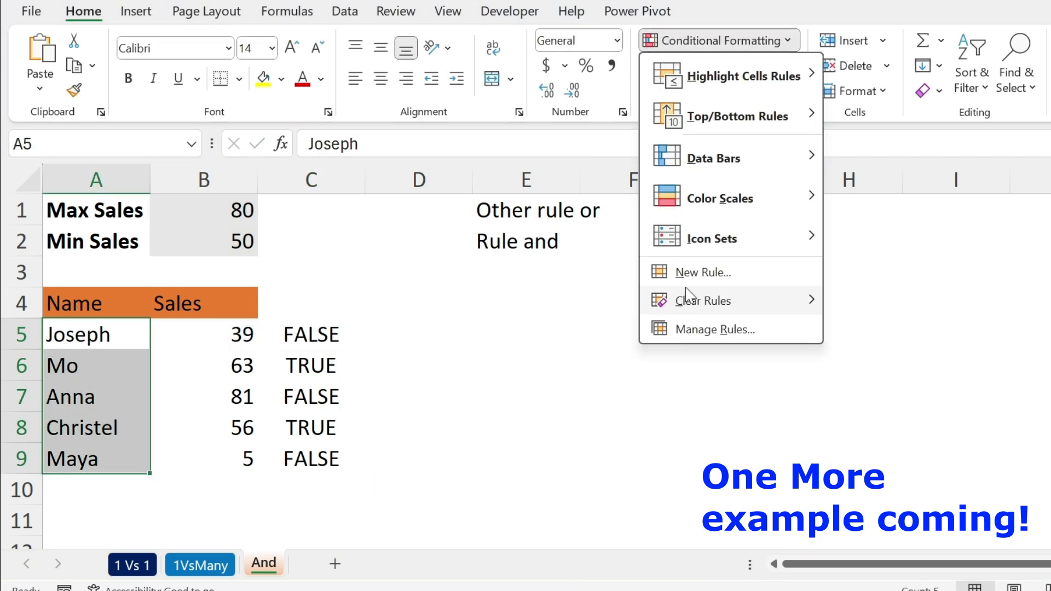
{"action": "left_click", "coordinate": [694, 272]}
{"action": "left_click", "coordinate": [487, 109]}
{"action": "left_click", "coordinate": [453, 180]}
{"action": "key", "text": "ctrl+v"}
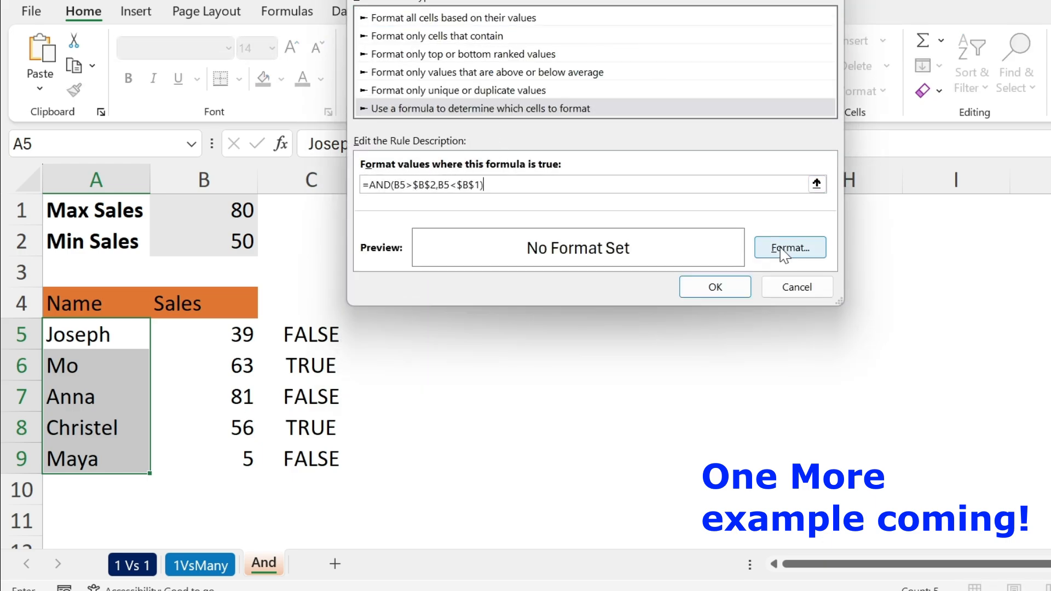
- Give the AND rule a light gold background fill, apply it and check the names in A5:A9
{"action": "left_click", "coordinate": [784, 251]}
{"action": "left_click", "coordinate": [500, 106]}
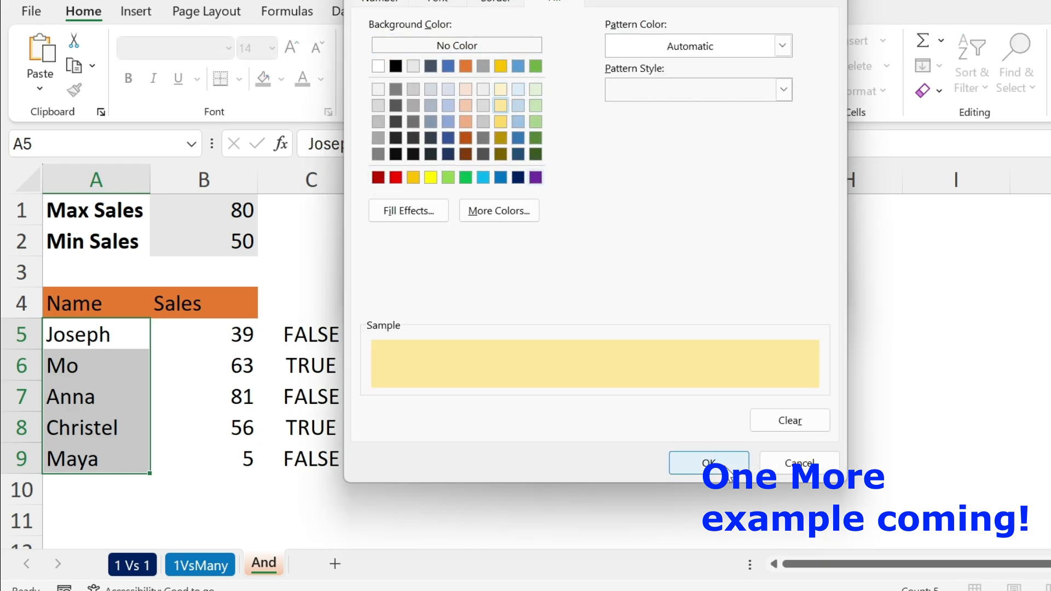
{"action": "left_click", "coordinate": [709, 463]}
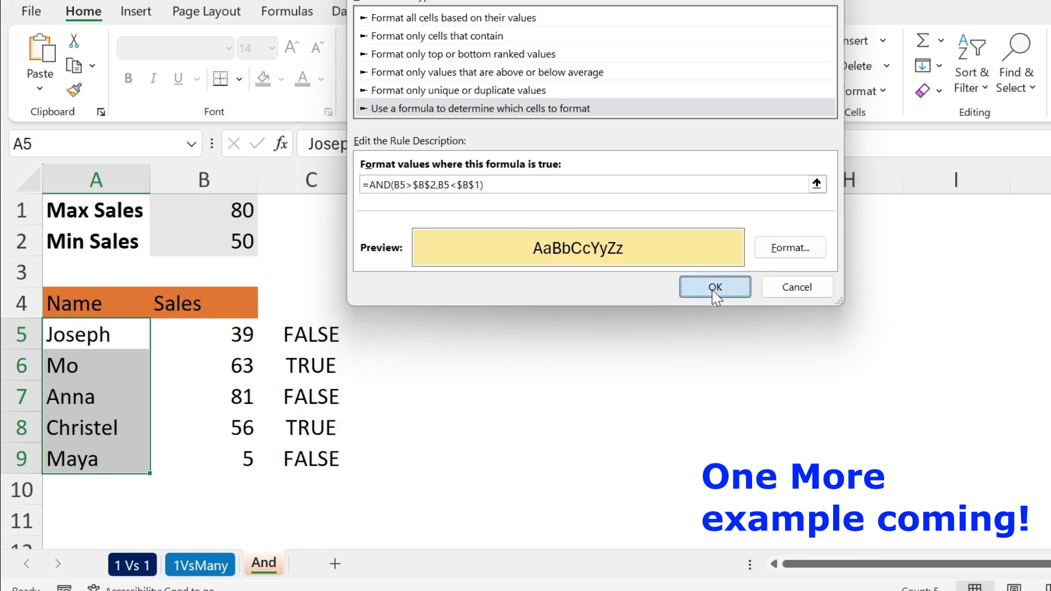
{"action": "left_click", "coordinate": [715, 287]}
{"action": "left_click", "coordinate": [552, 356]}
{"action": "left_click", "coordinate": [373, 346]}
{"action": "left_click_drag", "start_coordinate": [96, 335], "coordinate": [87, 448]}
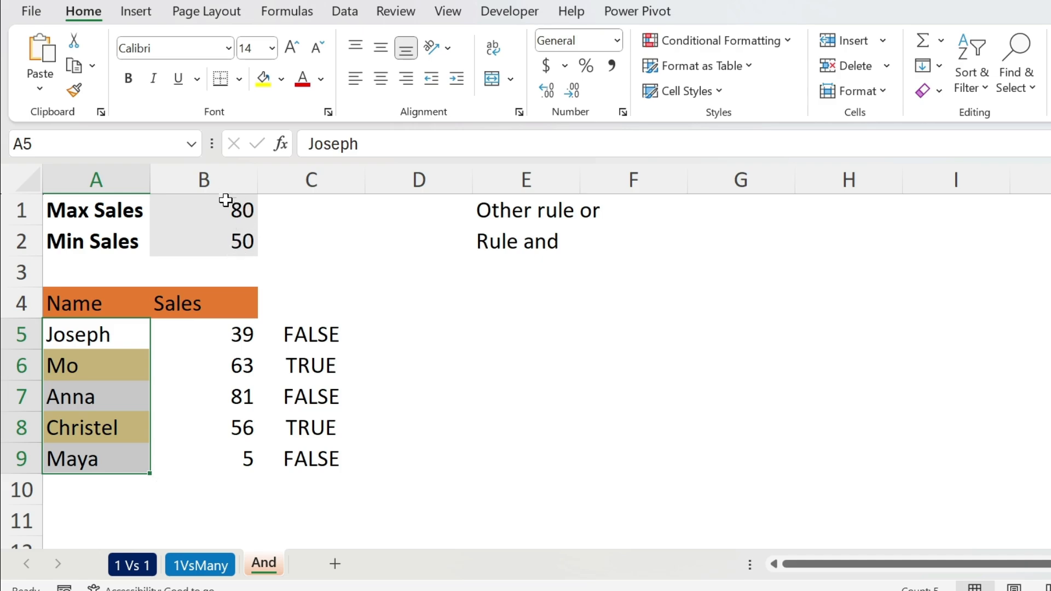
- Delete the AND test formulas from C5:C9
{"action": "left_click_drag", "start_coordinate": [303, 335], "coordinate": [314, 464]}
{"action": "key", "text": "Delete"}
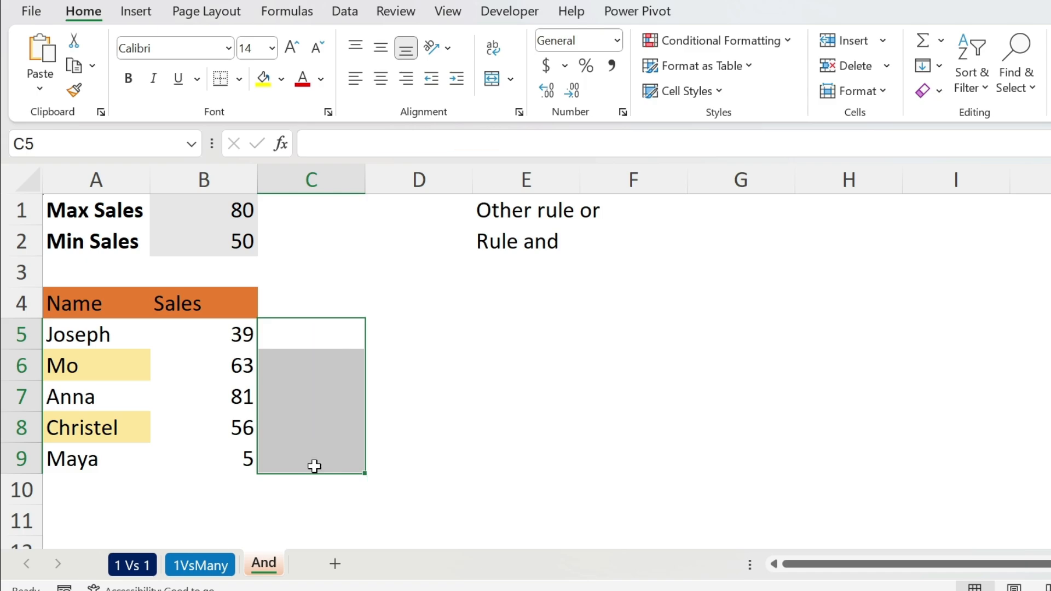
{"action": "left_click", "coordinate": [301, 342]}
- Begin an OR formula in C5 with the first condition B5<$B$2, testing for sales below the minimum
{"action": "left_click_drag", "start_coordinate": [104, 338], "coordinate": [94, 461]}
{"action": "left_click", "coordinate": [302, 337]}
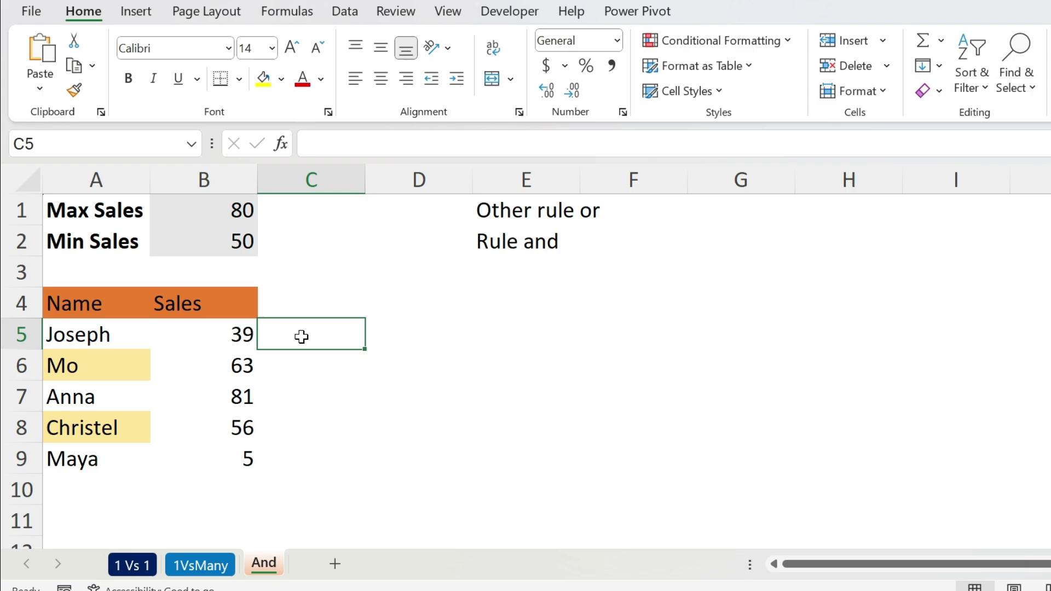
{"action": "type", "text": "="}
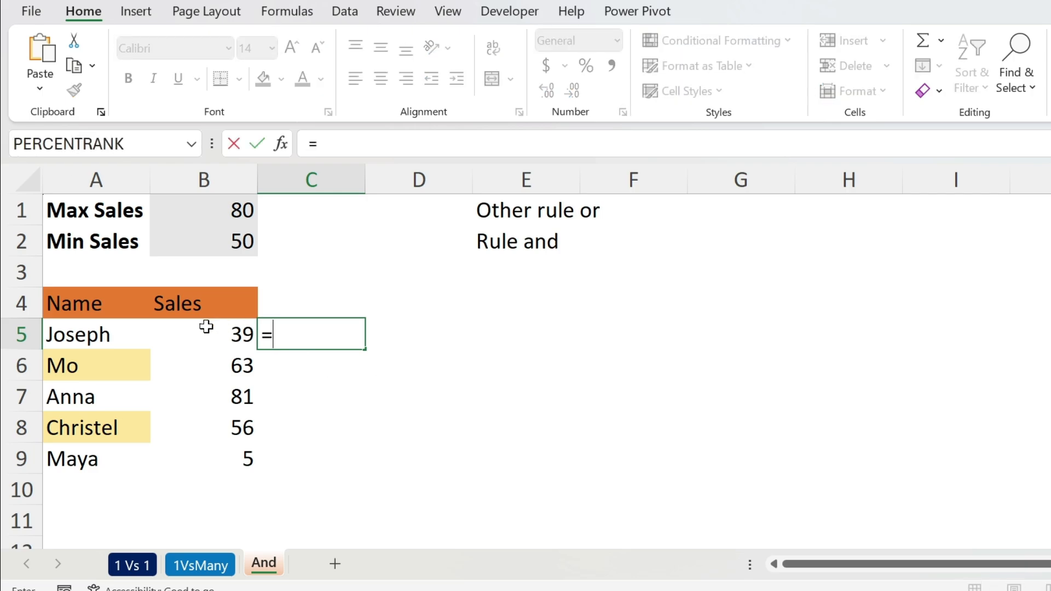
{"action": "type", "text": "or("}
{"action": "left_click", "coordinate": [209, 331]}
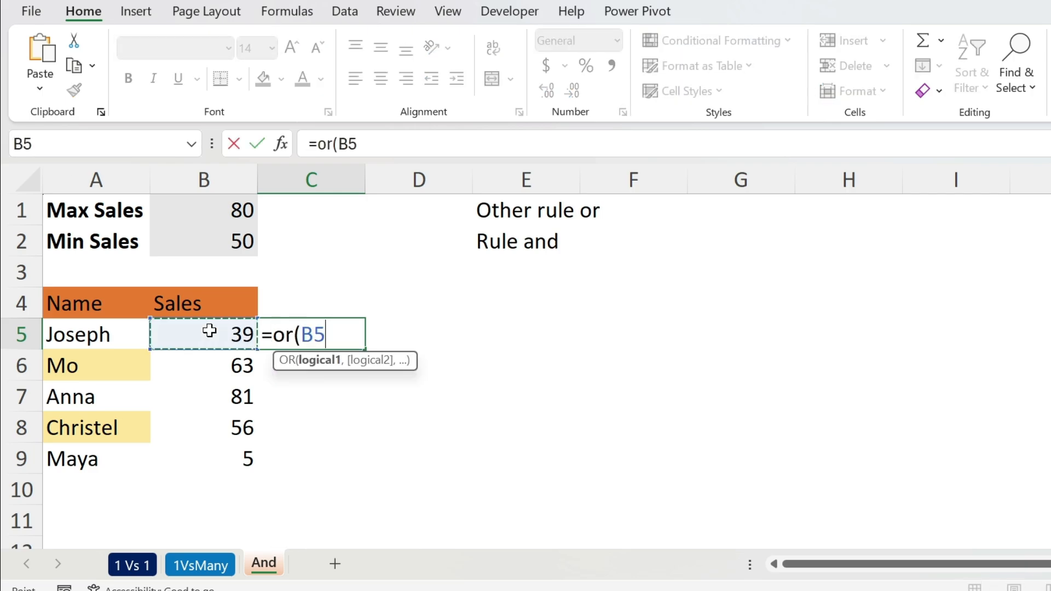
{"action": "type", "text": "<"}
{"action": "left_click", "coordinate": [197, 234]}
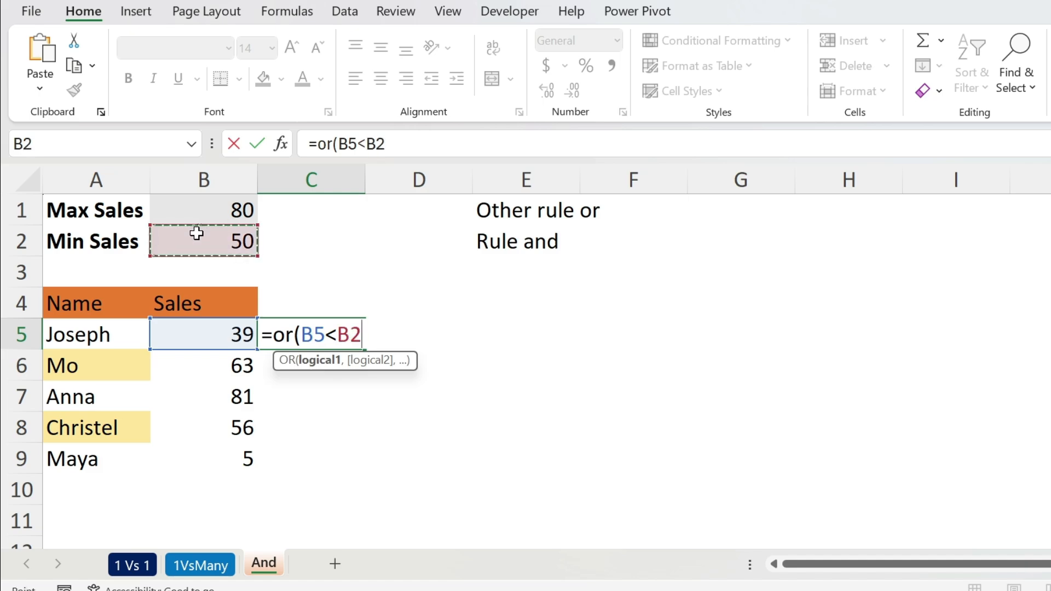
{"action": "key", "text": "F4"}
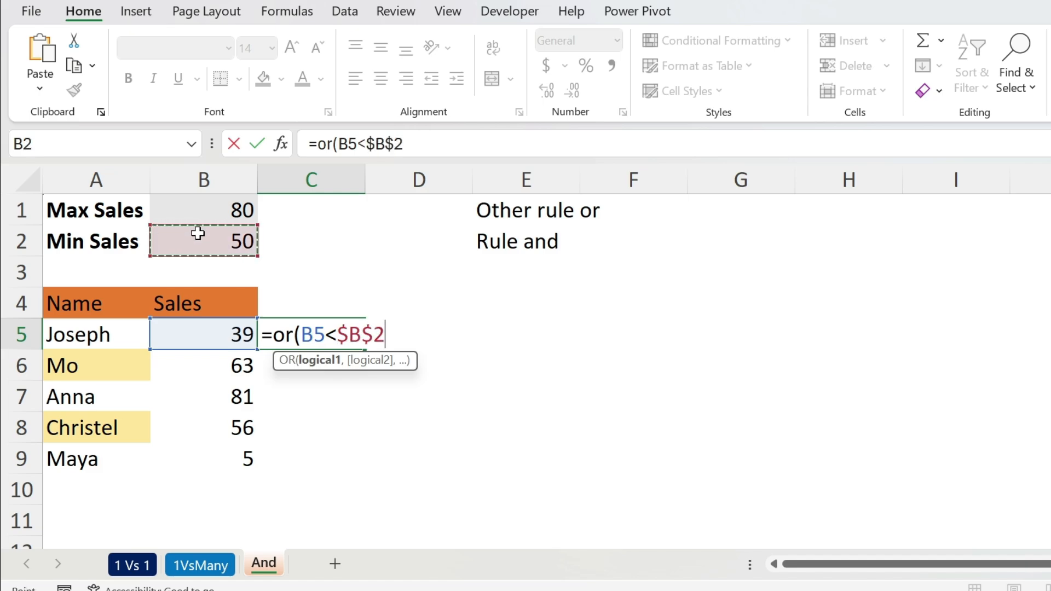
{"action": "type", "text": ","}
- Complete the OR formula in C5 with the second condition B5>$B$1, testing for sales above the maximum
{"action": "left_click", "coordinate": [211, 323]}
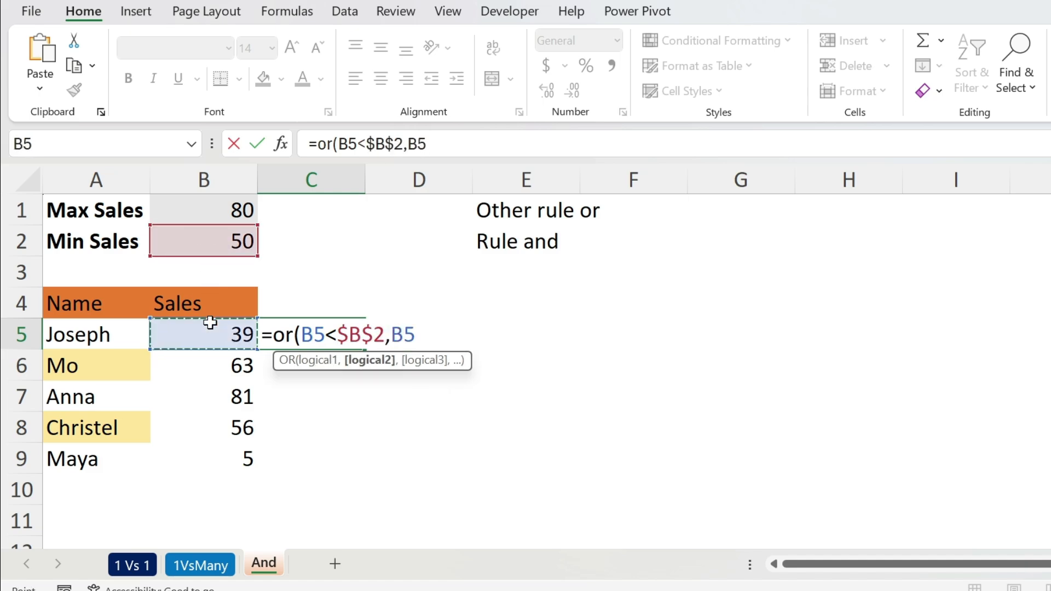
{"action": "type", "text": ">"}
{"action": "left_click", "coordinate": [181, 210]}
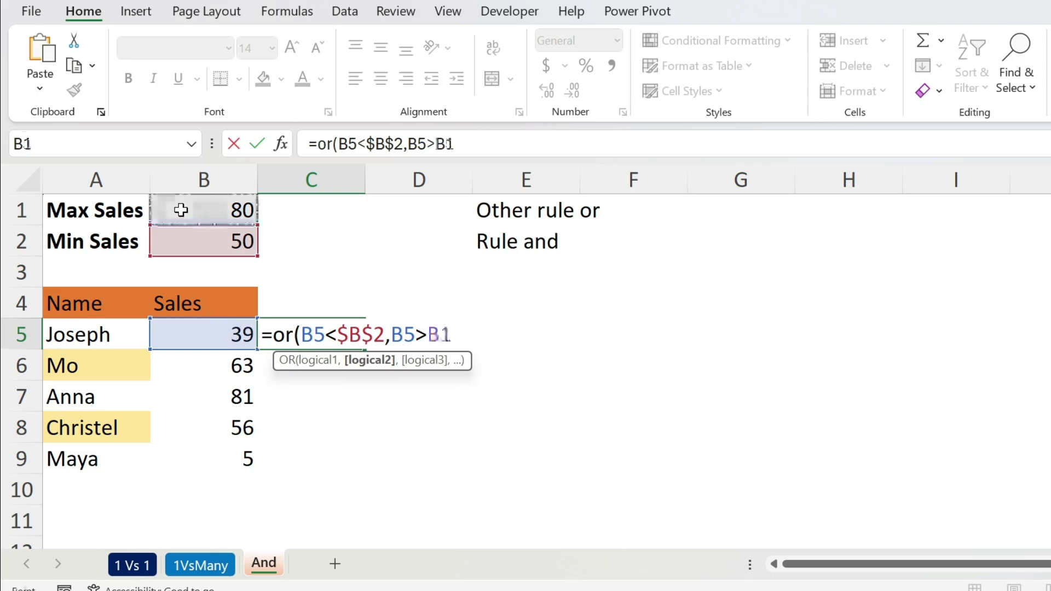
{"action": "key", "text": "F4"}
{"action": "type", "text": ")"}
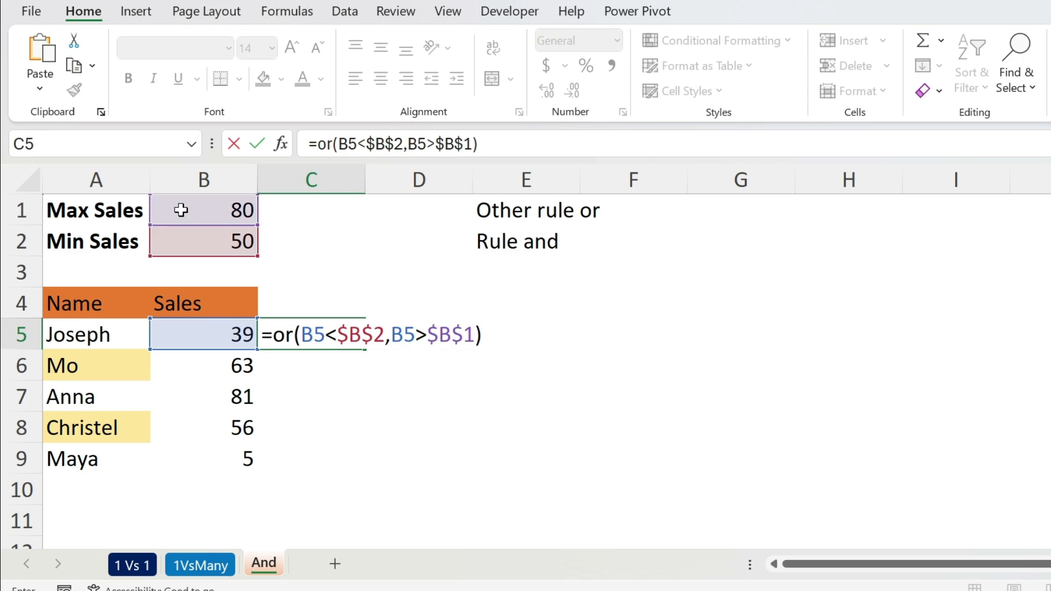
{"action": "key", "text": "Return"}
- Fill the OR formula from C5 down to C9 and check the results in C5, C7 and C9
{"action": "left_click", "coordinate": [350, 337]}
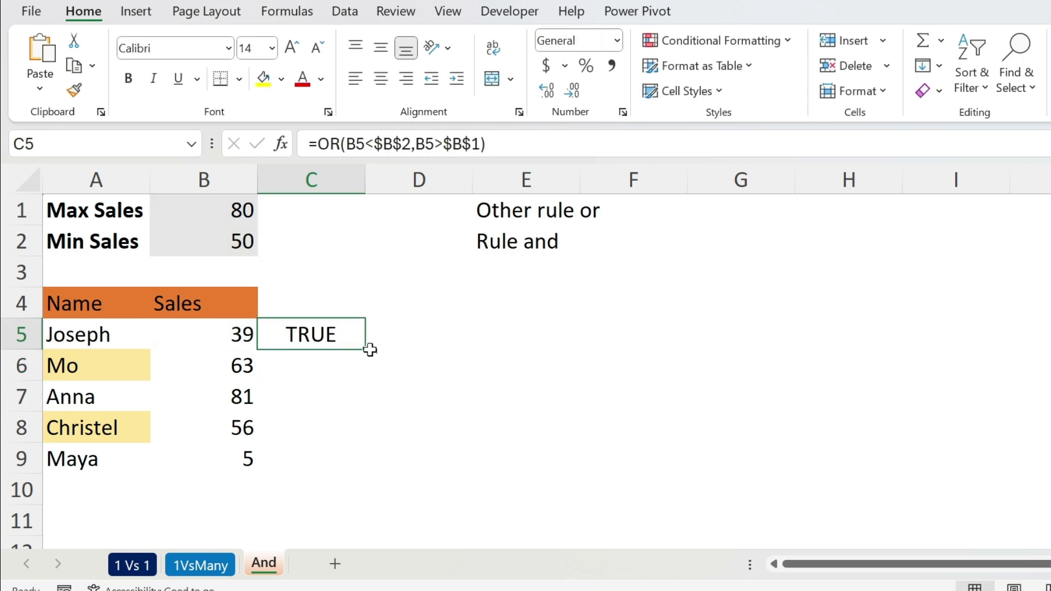
{"action": "left_click_drag", "start_coordinate": [365, 349], "coordinate": [353, 470]}
{"action": "left_click", "coordinate": [326, 335]}
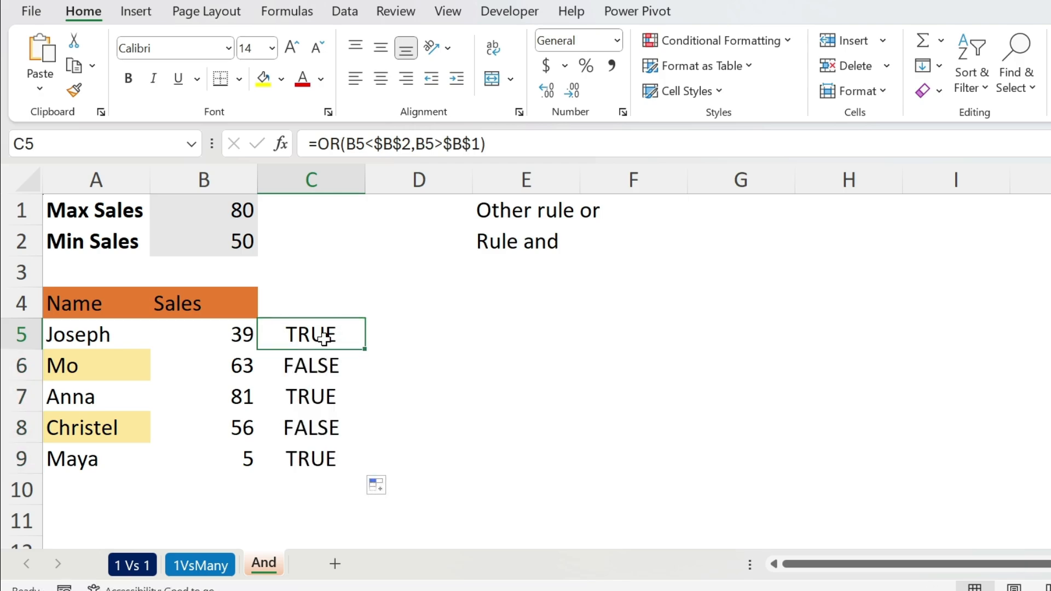
{"action": "left_click", "coordinate": [307, 402], "text": "ctrl"}
{"action": "left_click", "coordinate": [303, 457], "text": "ctrl"}
- Copy the text of the OR formula in C5 and leave the cell unedited
{"action": "left_click", "coordinate": [334, 327]}
{"action": "left_click", "coordinate": [507, 147]}
{"action": "key", "text": "Escape"}
- Start a second formula-based conditional formatting rule for the names in A5:A9, with =OR(B5<$B$2,B5>$B$1) as its condition
{"action": "left_click_drag", "start_coordinate": [91, 326], "coordinate": [89, 459]}
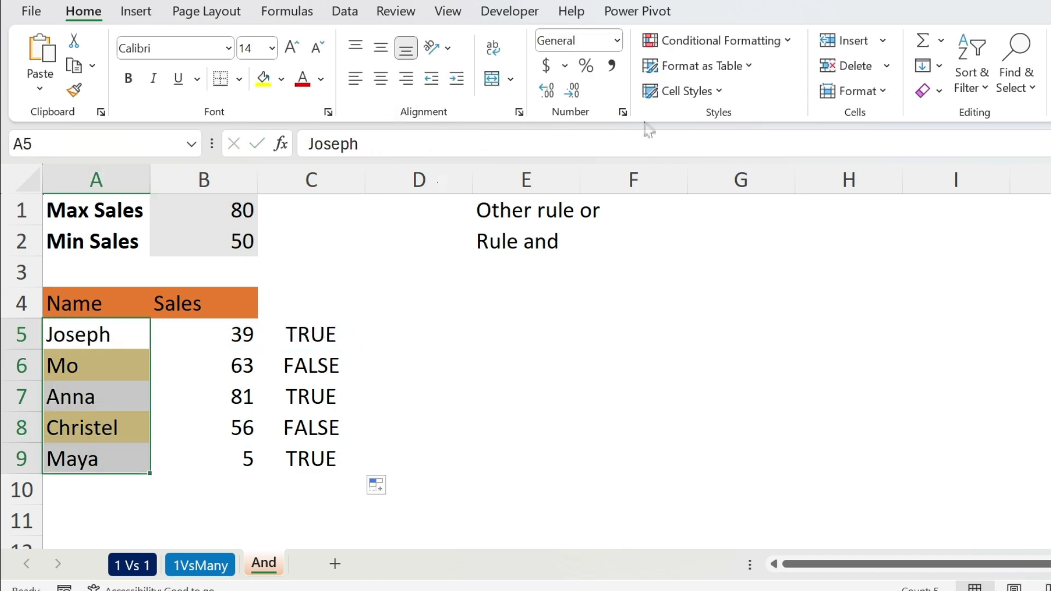
{"action": "left_click", "coordinate": [707, 42]}
{"action": "left_click", "coordinate": [713, 272]}
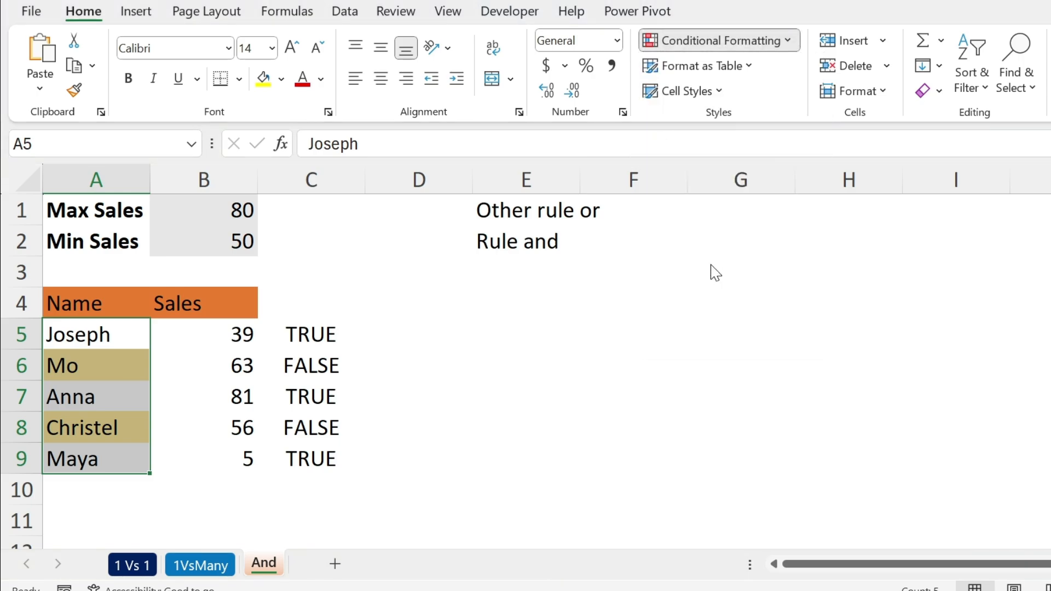
{"action": "left_click", "coordinate": [491, 111]}
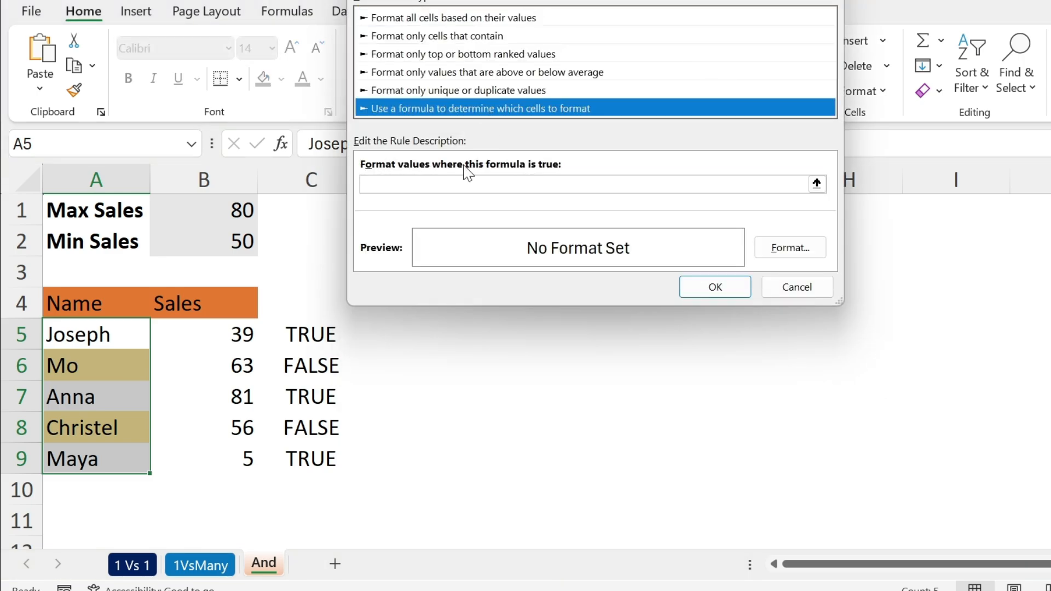
{"action": "left_click", "coordinate": [439, 184]}
{"action": "type", "text": "=OR(B5<$B$2,B5>$B$1)"}
- Give the OR rule a bright light blue background fill
{"action": "left_click", "coordinate": [823, 249]}
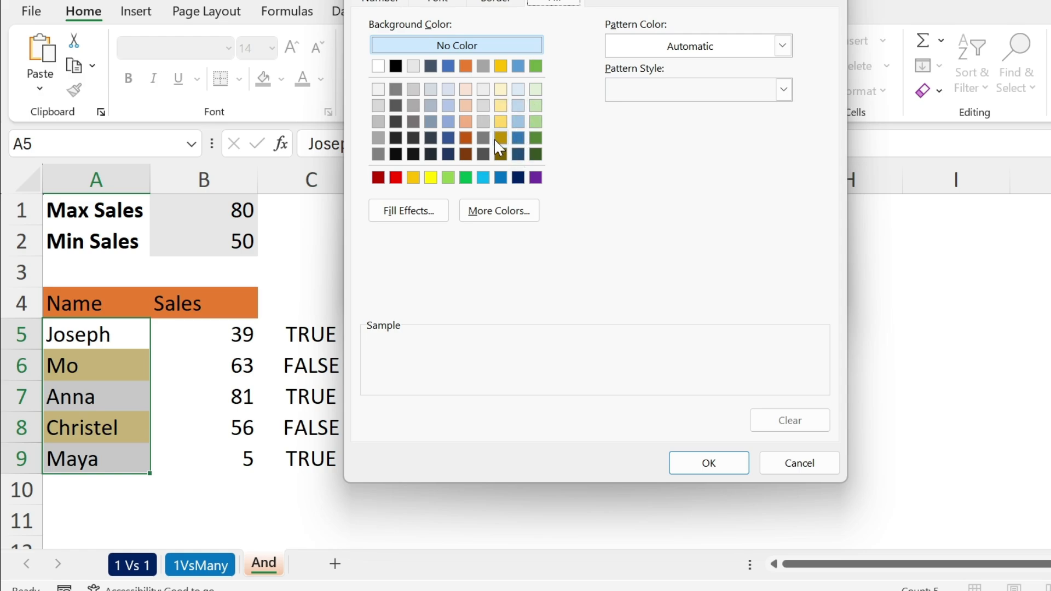
{"action": "left_click", "coordinate": [483, 177]}
{"action": "left_click", "coordinate": [714, 465]}
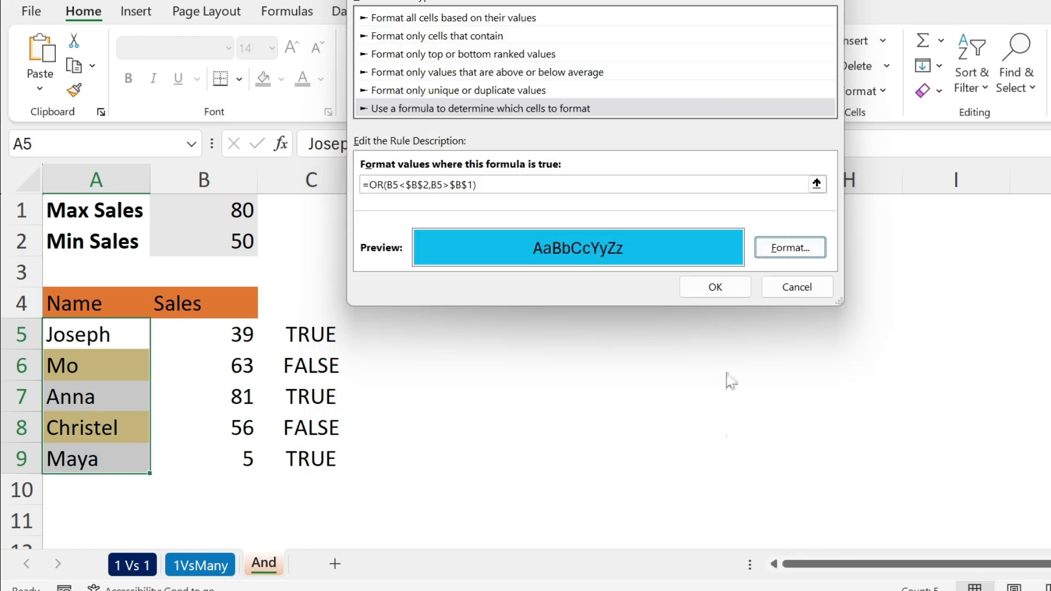